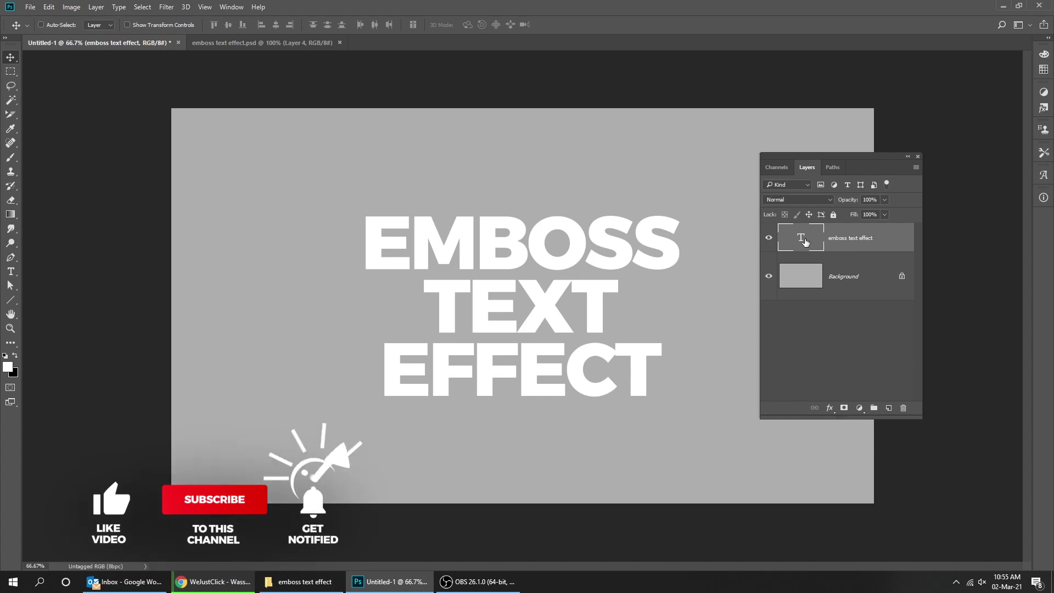
Load the text layer's outline as a selection and expand it by 30 pixels.
click(822, 276)
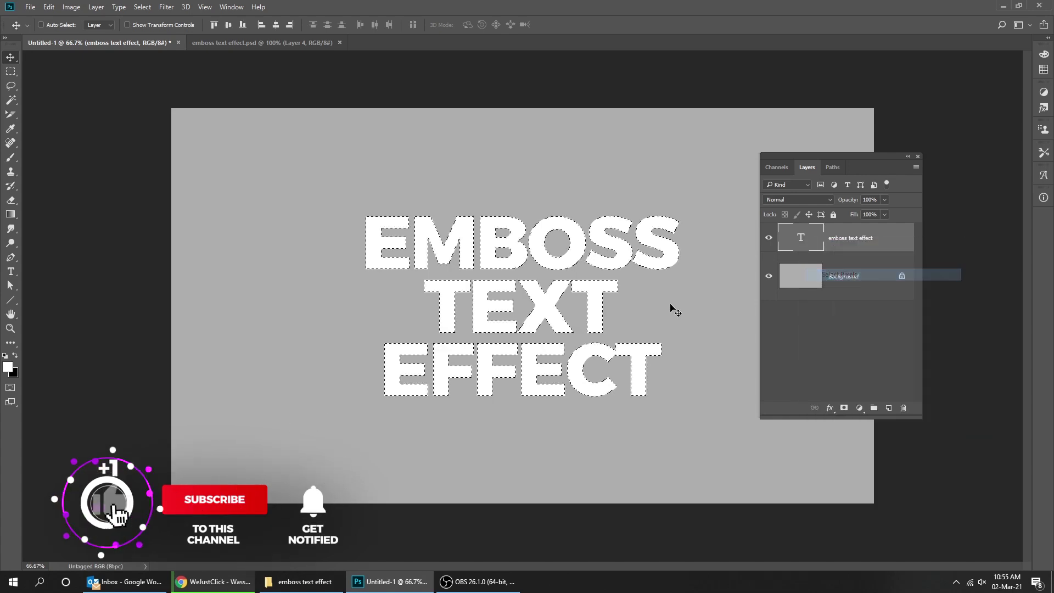
click(148, 11)
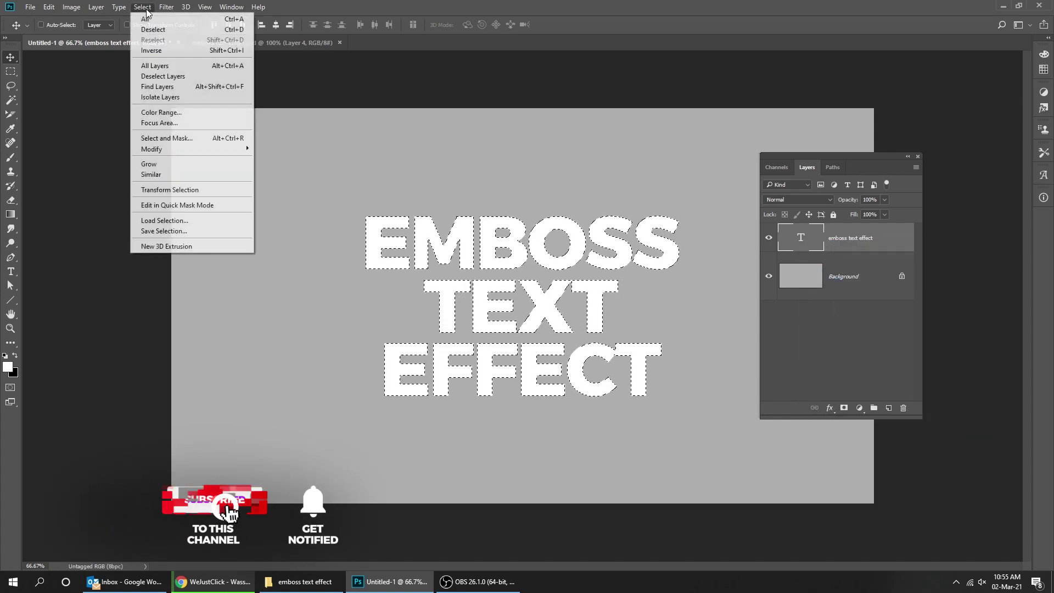
mouse_move(165, 149)
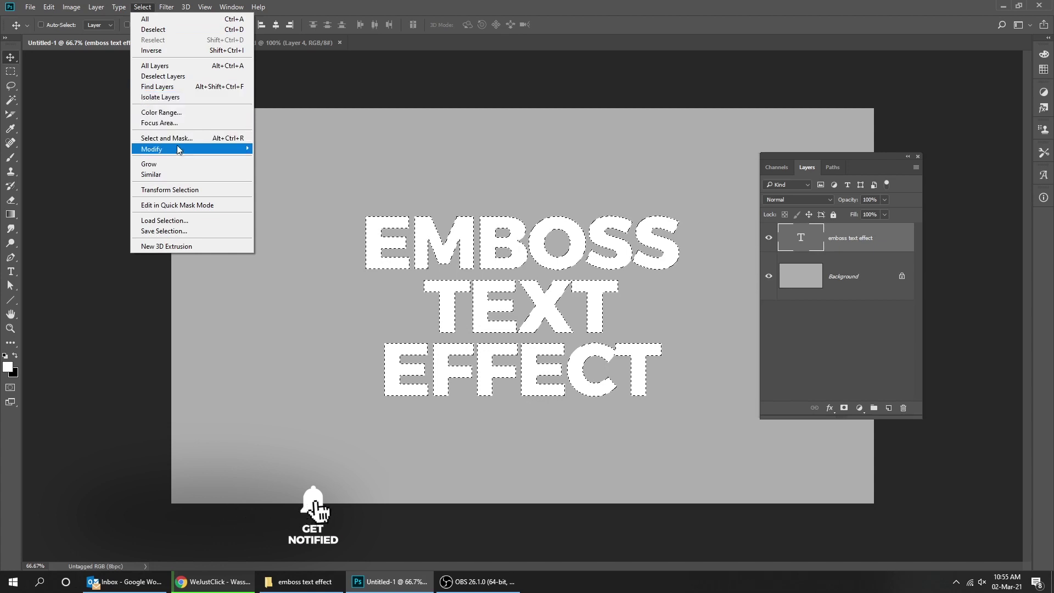
click(275, 170)
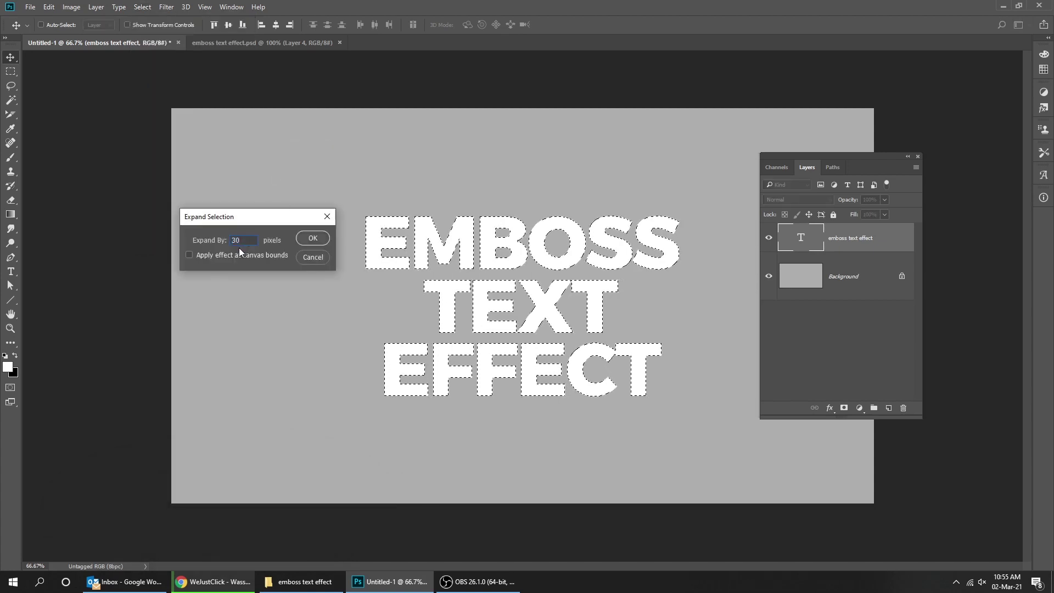
click(303, 237)
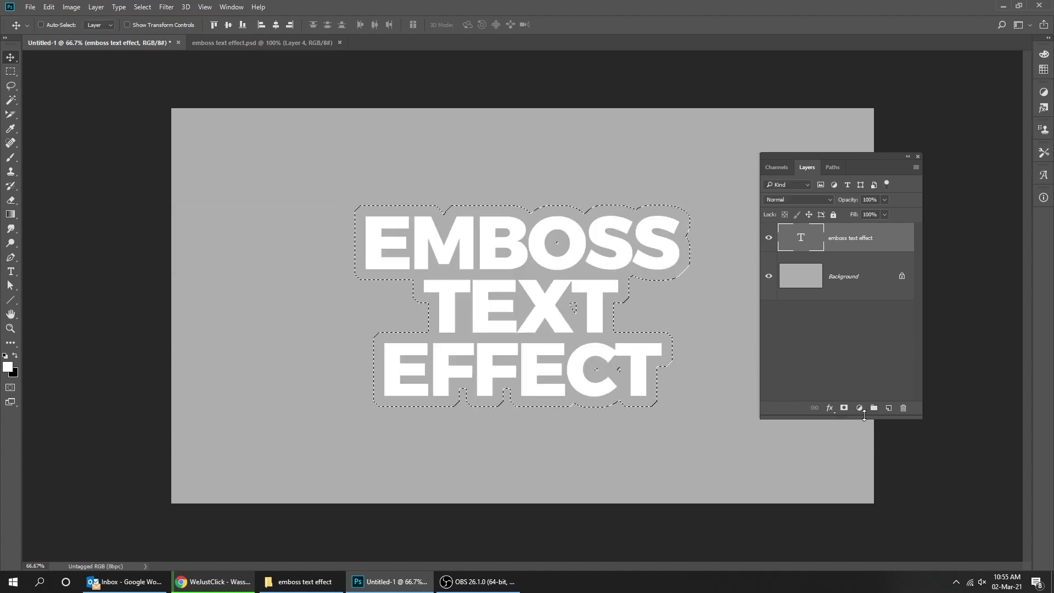
Add a Solid Color fill layer in 404040 from the selection, directly above the Background layer.
click(850, 290)
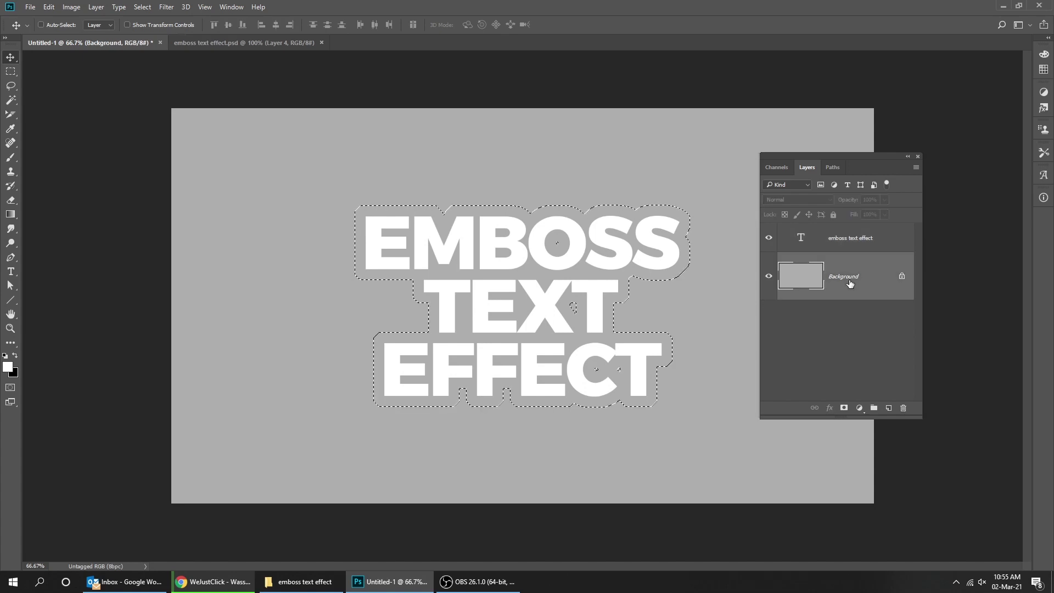
click(856, 410)
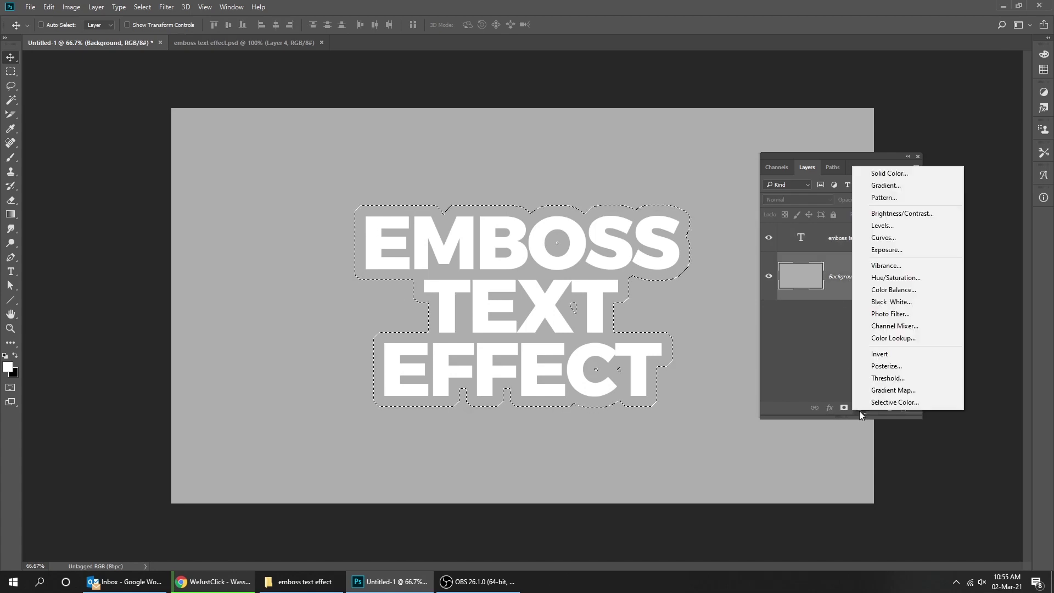
click(890, 173)
drag(630, 287, 592, 289)
mouse_move(708, 159)
mouse_down()
mouse_move(885, 157)
mouse_move(710, 142)
mouse_up()
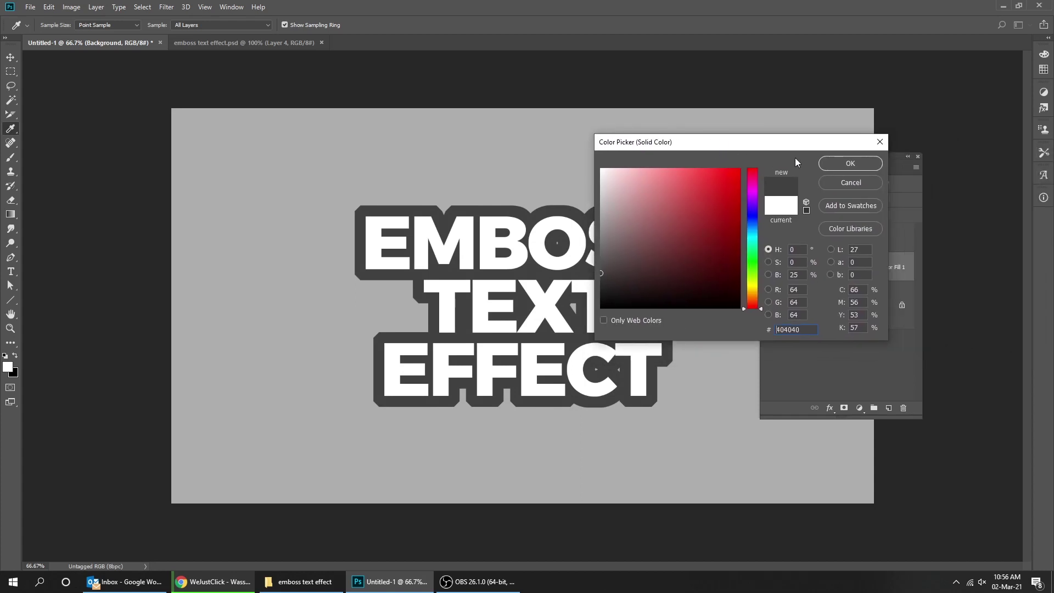
click(839, 163)
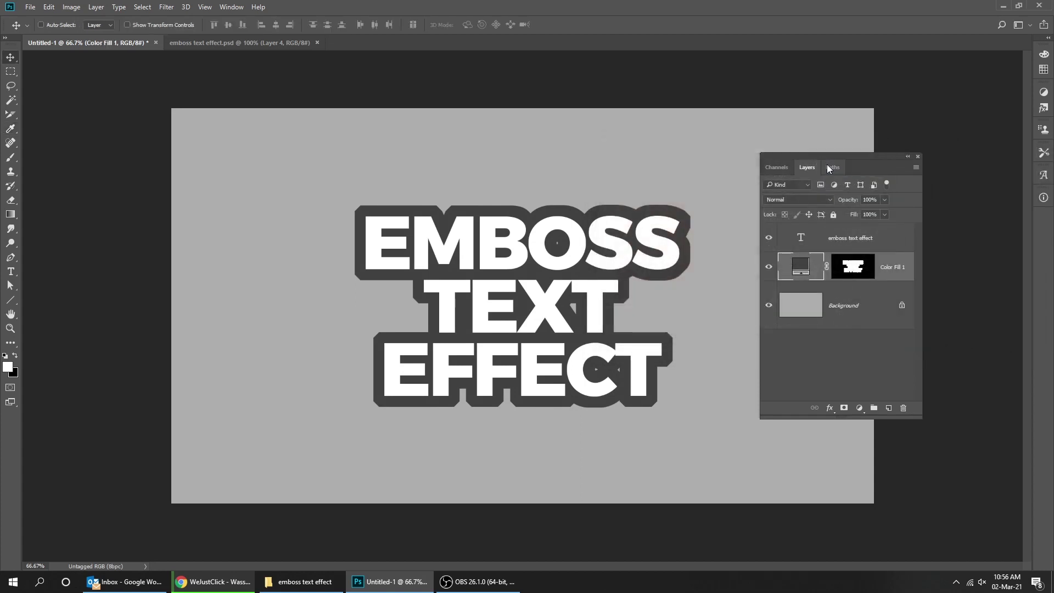
Add a Bevel & Emboss effect with the Inner Bevel style to the dark fill layer.
drag(840, 157, 782, 115)
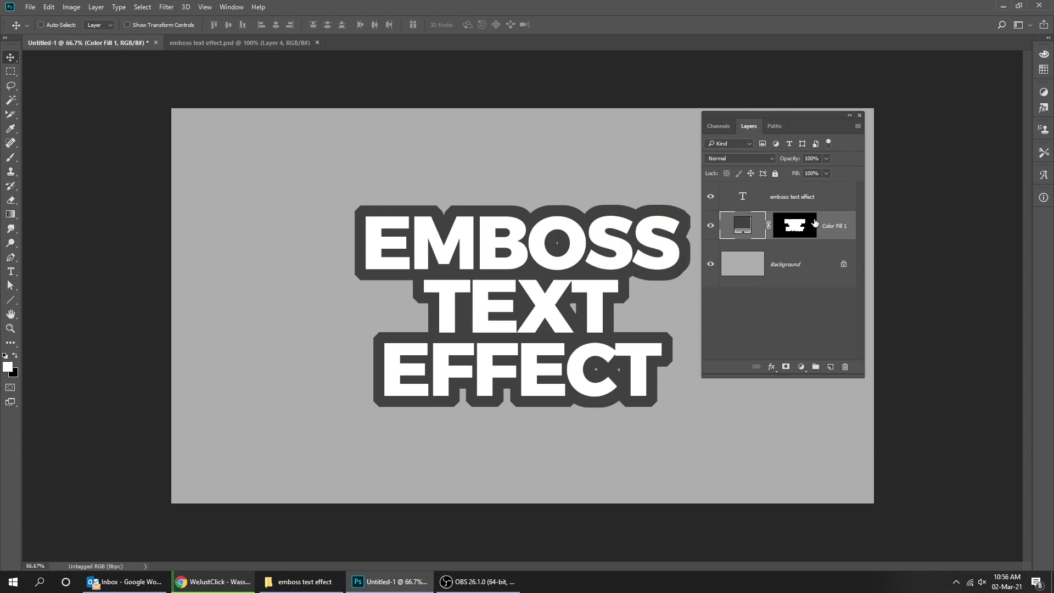
click(772, 368)
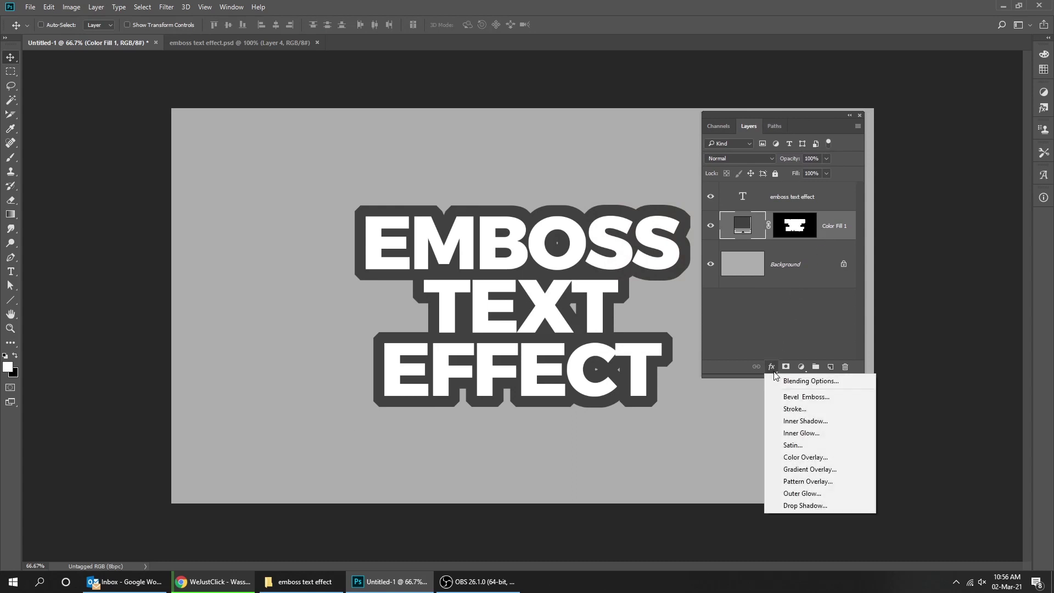
click(793, 404)
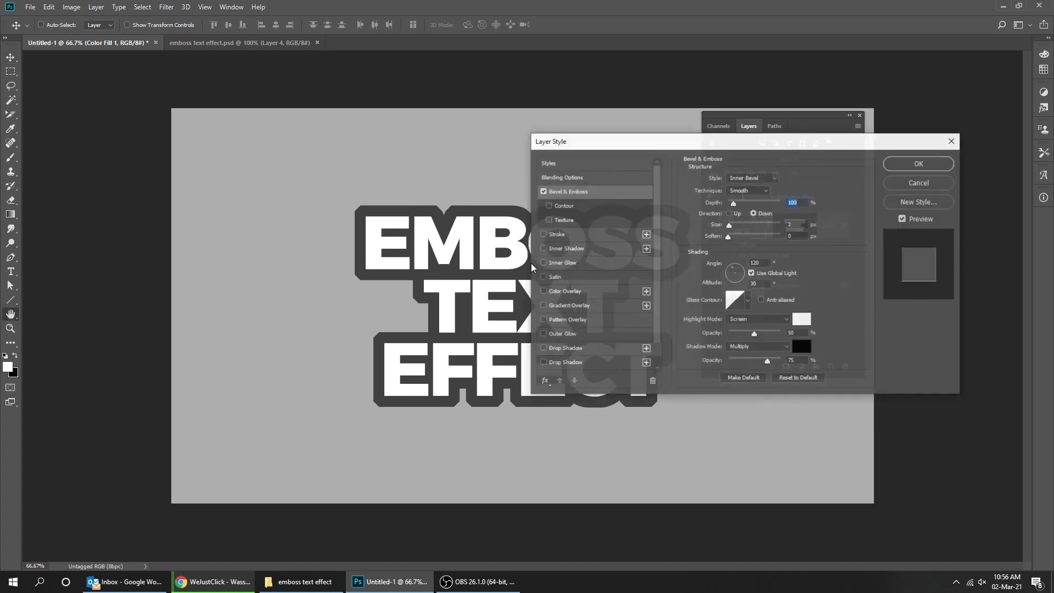
drag(670, 146, 649, 249)
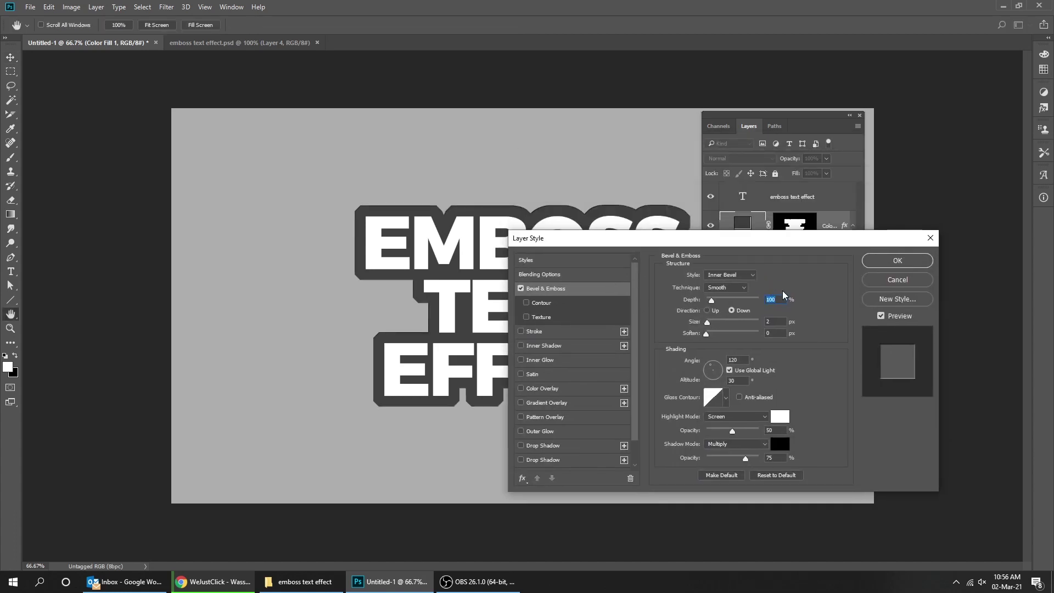
click(731, 277)
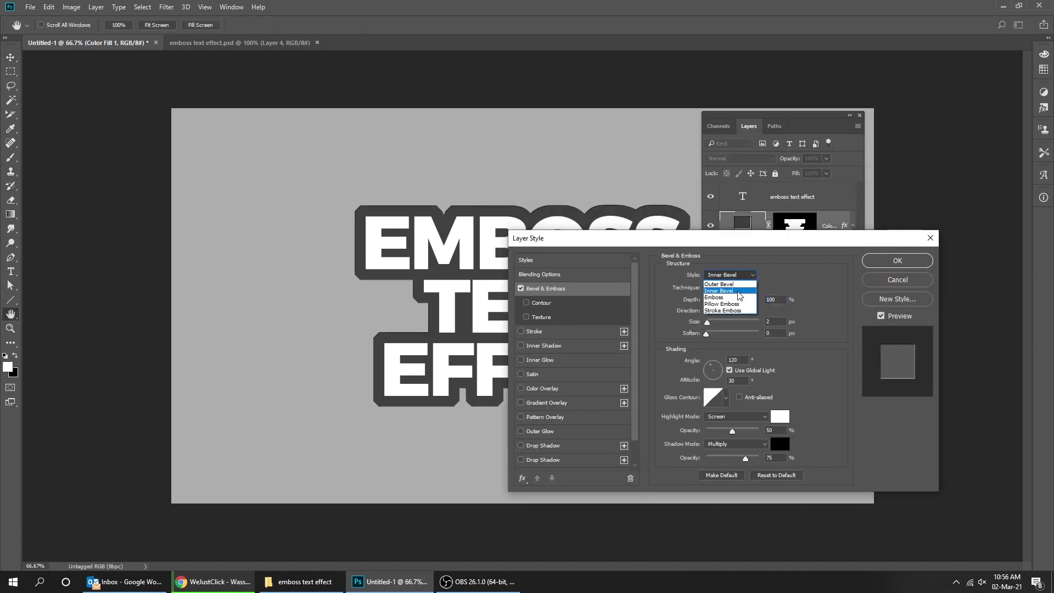
click(739, 296)
Set the bevel's depth to 100%, direction to Down, size to 2 px and shadow opacity to 75%.
click(782, 301)
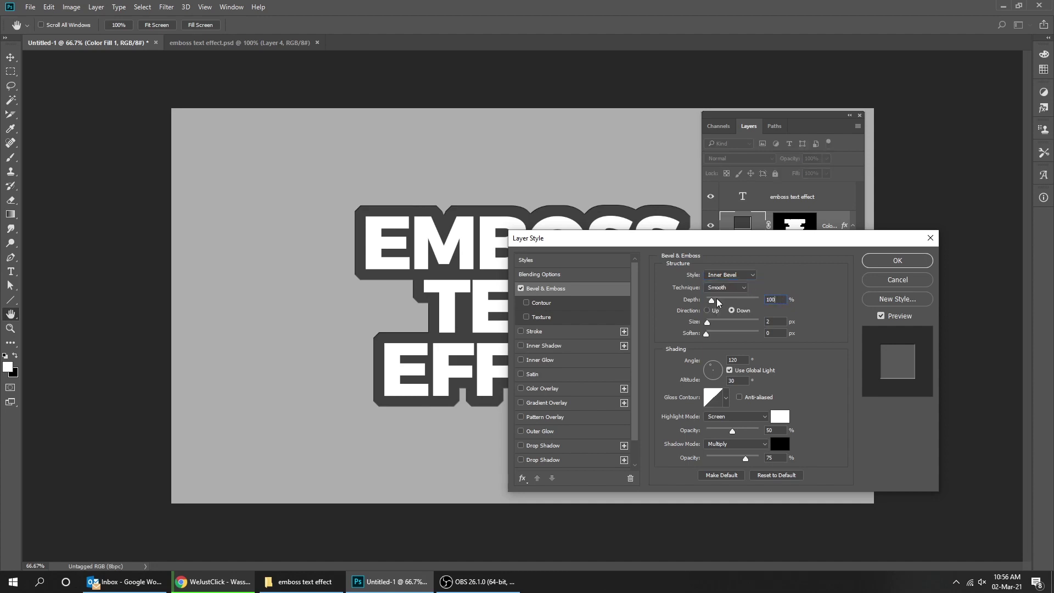
double_click(774, 300)
text(100)
click(740, 311)
double_click(775, 322)
text(50)
click(766, 458)
Add a linear Gradient Overlay using the Black, White gradient, Overlay blend mode, 75% opacity and a 90° angle.
click(565, 403)
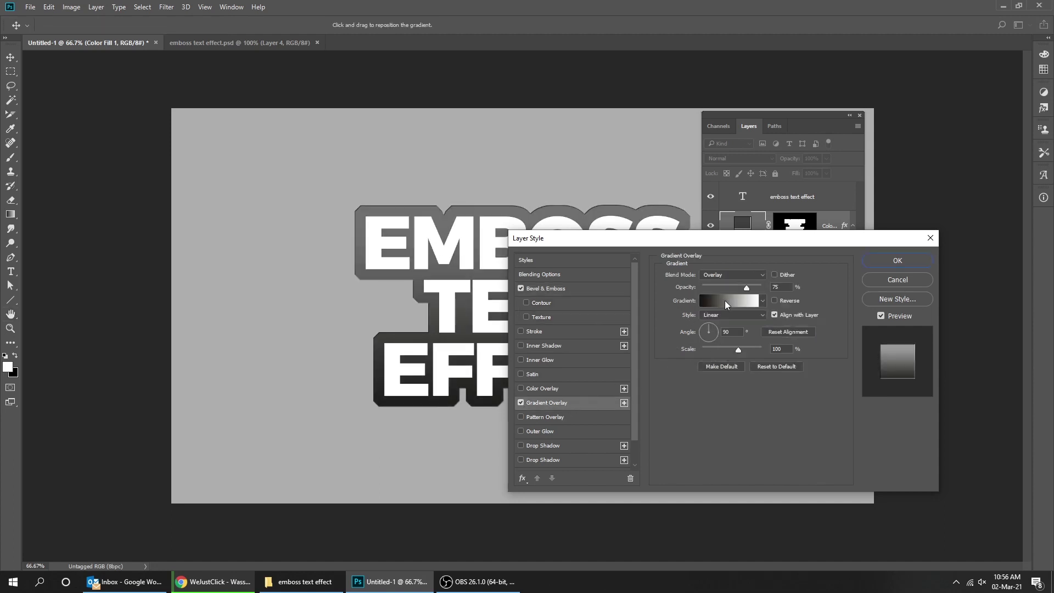
click(750, 289)
click(729, 303)
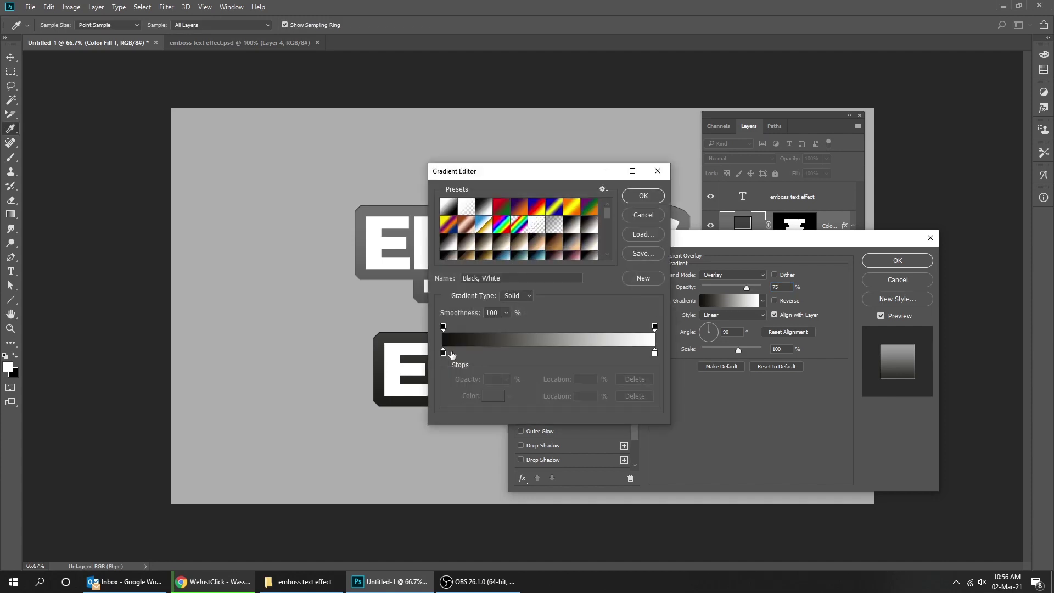
click(650, 197)
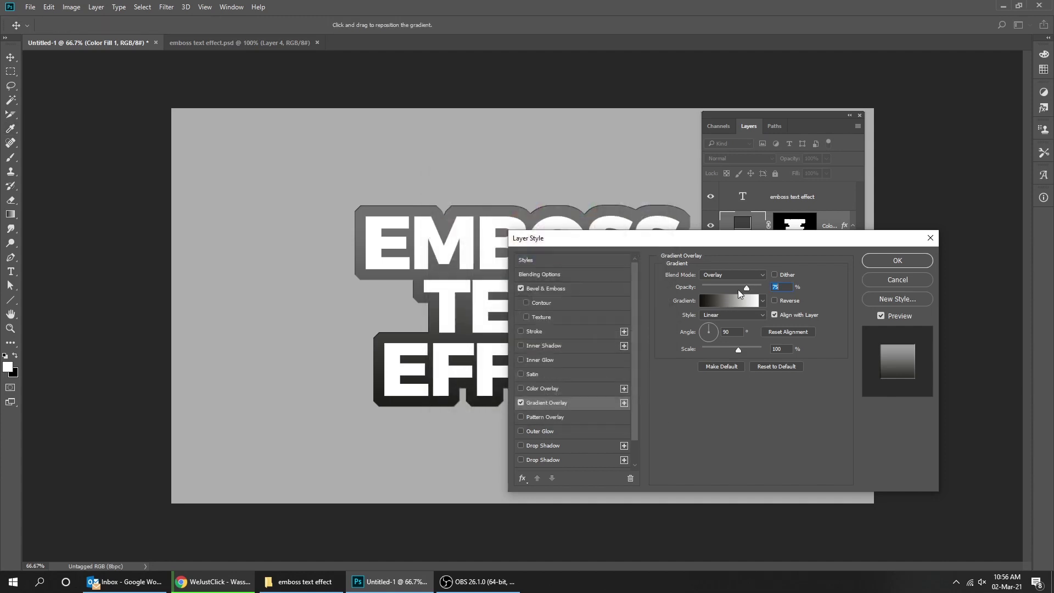
click(732, 332)
text(90)
Enable the first Drop Shadow in Multiply mode and set its color to 1f1f1f.
click(581, 447)
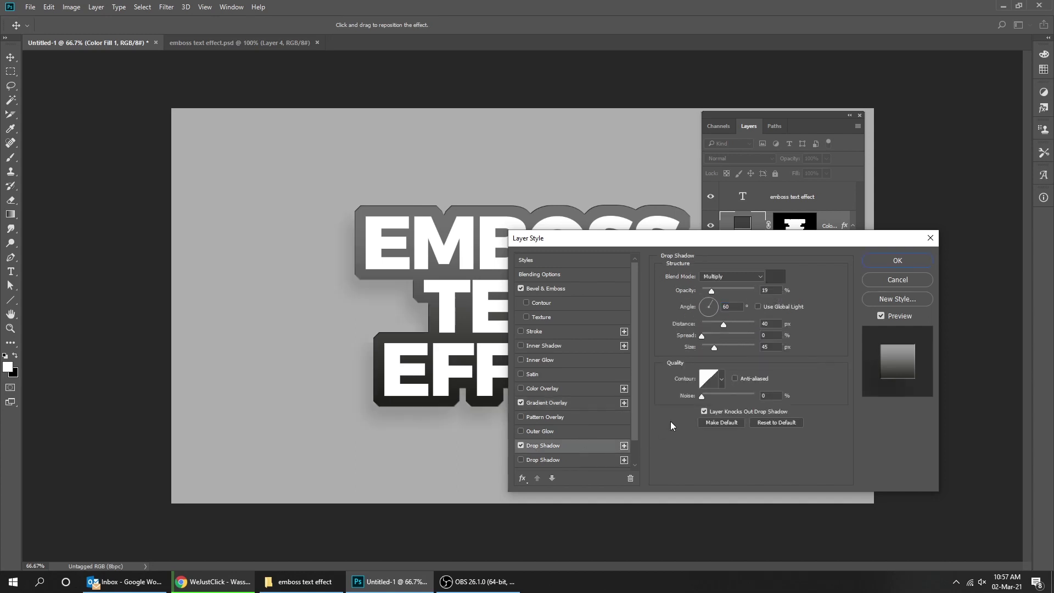
click(776, 277)
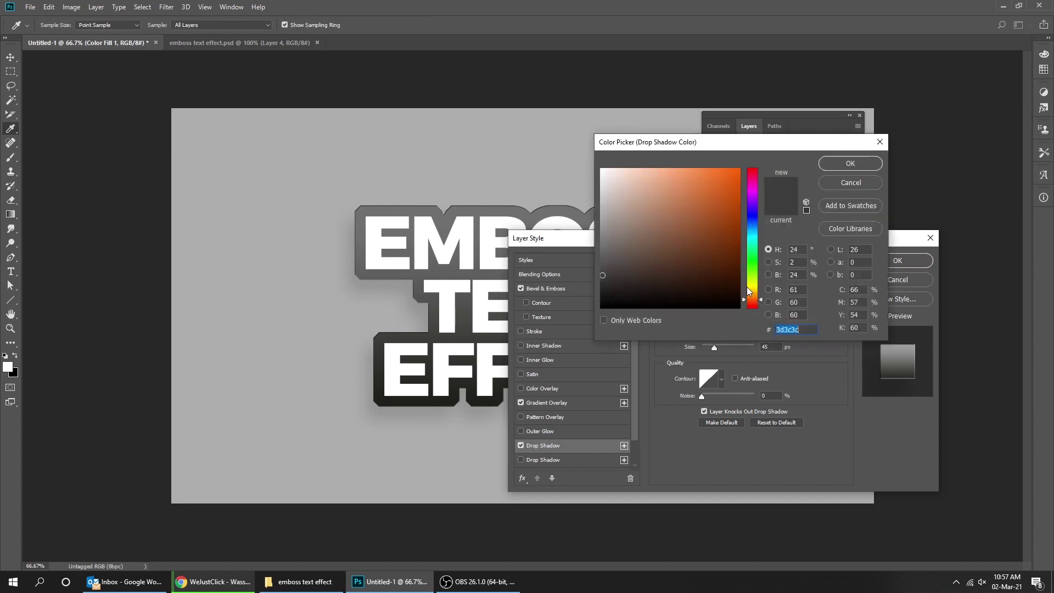
drag(629, 283, 602, 291)
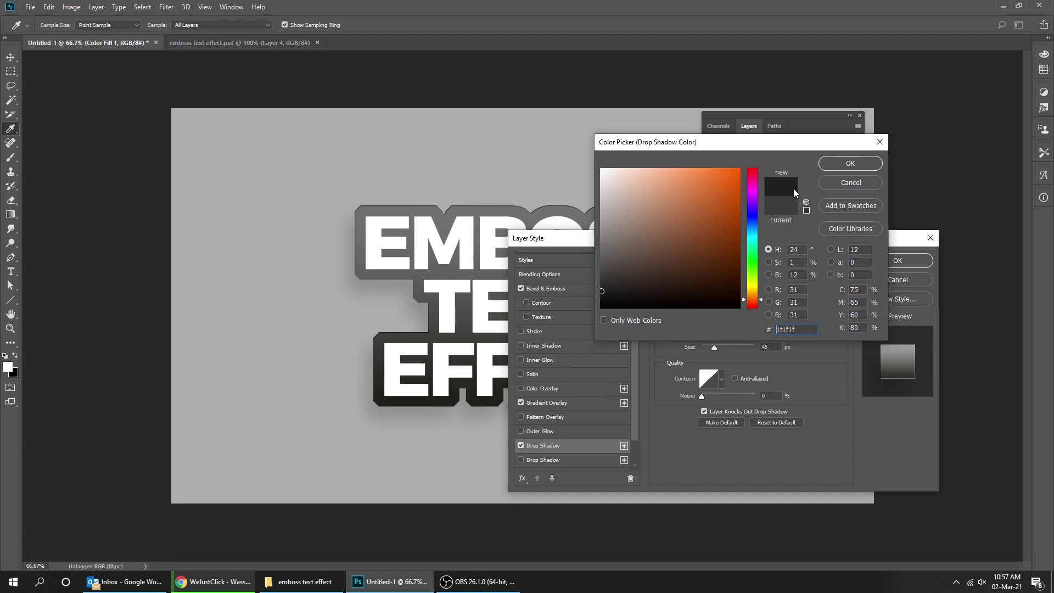
click(841, 164)
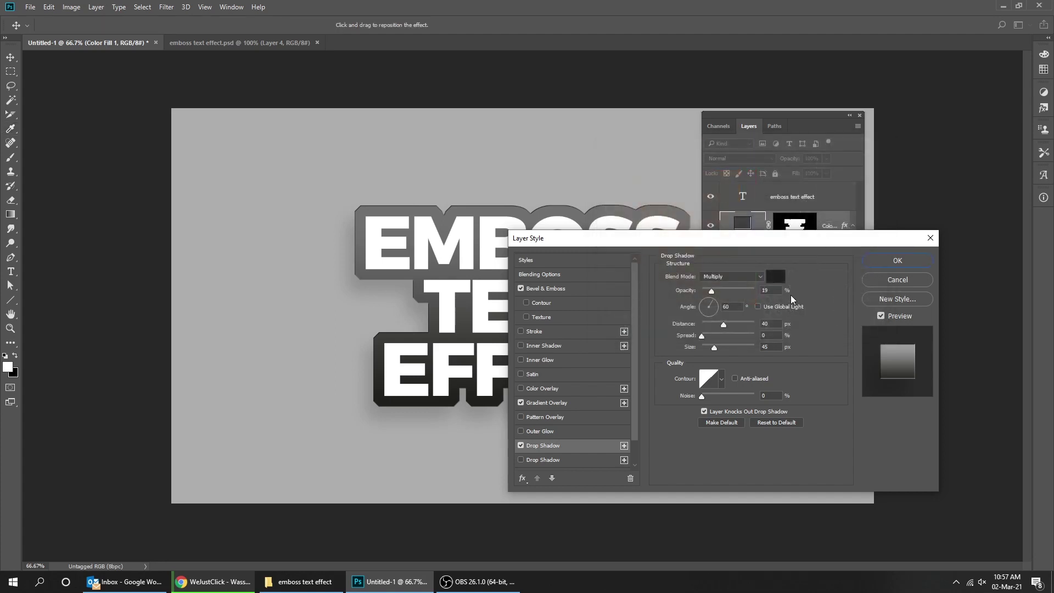
Set the first drop shadow to 19% opacity, a 60° angle and a size of 45 px.
click(777, 290)
double_click(731, 308)
double_click(775, 347)
text(45)
Configure the second Drop Shadow with 35% opacity, 40 px distance, 6% spread and 50 px size.
click(589, 459)
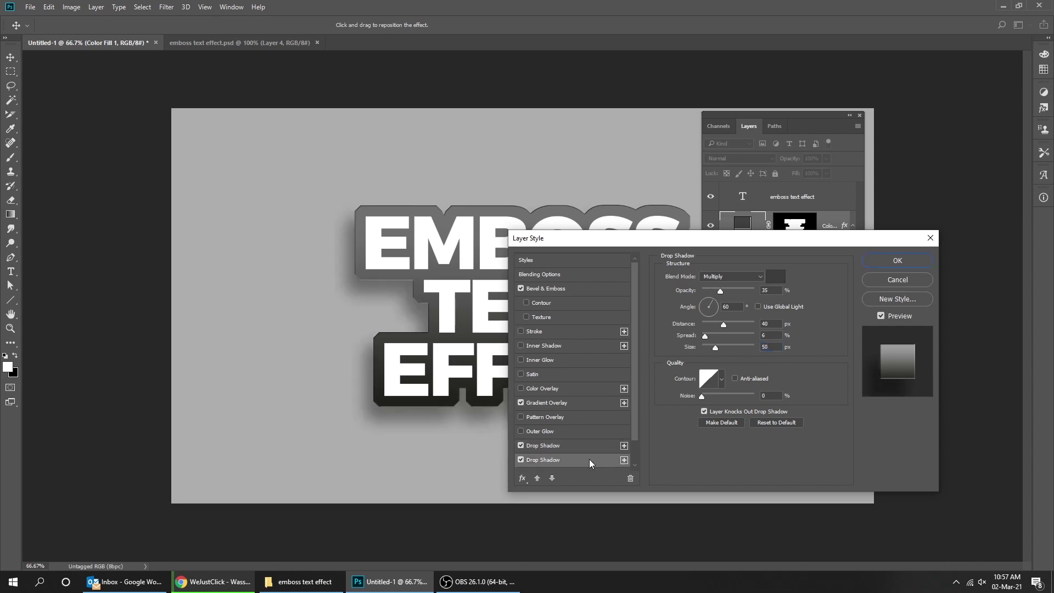
double_click(774, 292)
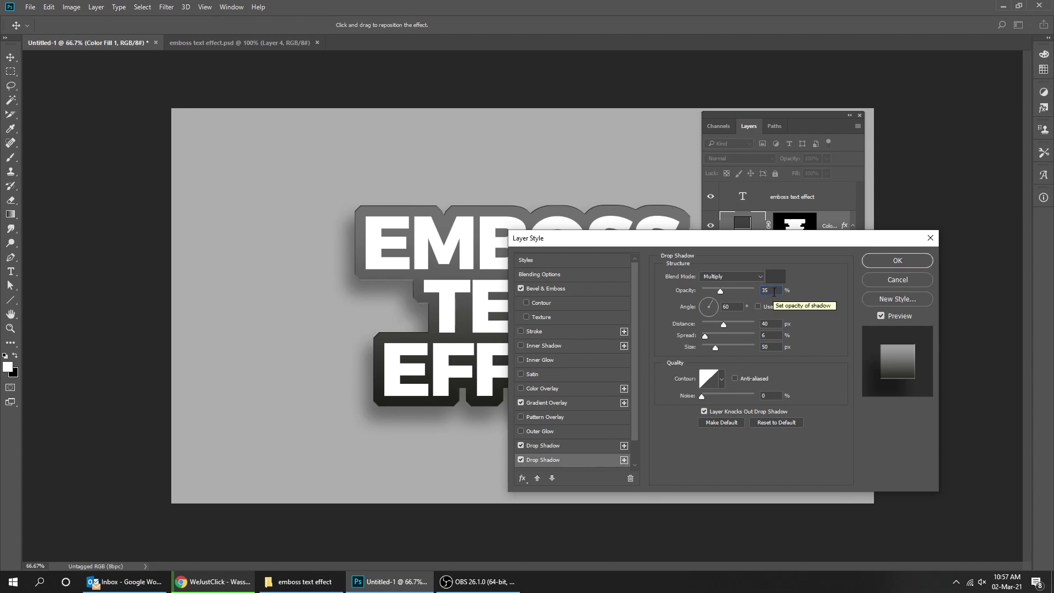
text(35)
click(768, 323)
key(Tab)
Add a white Outer Glow with Screen blend mode, 100% opacity and 30 px size, and apply the layer style.
drag(581, 244, 602, 210)
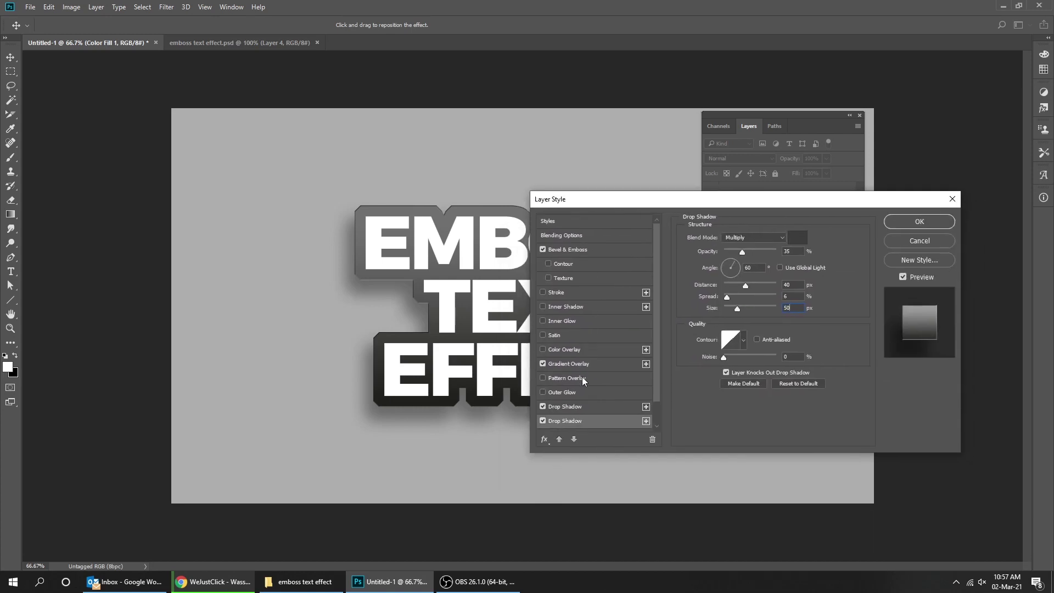
click(584, 391)
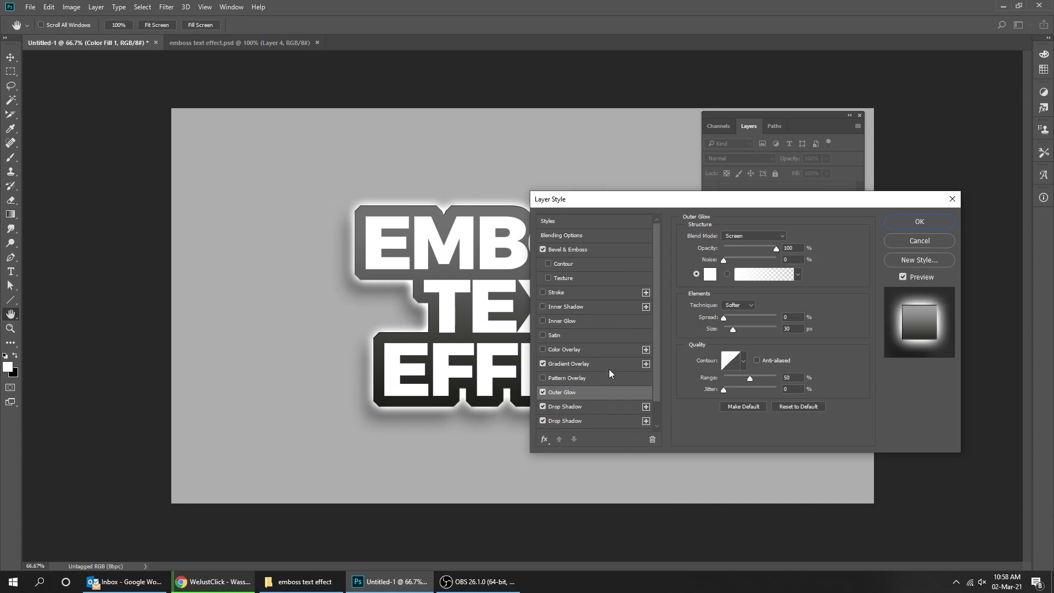
drag(815, 204, 805, 243)
click(795, 275)
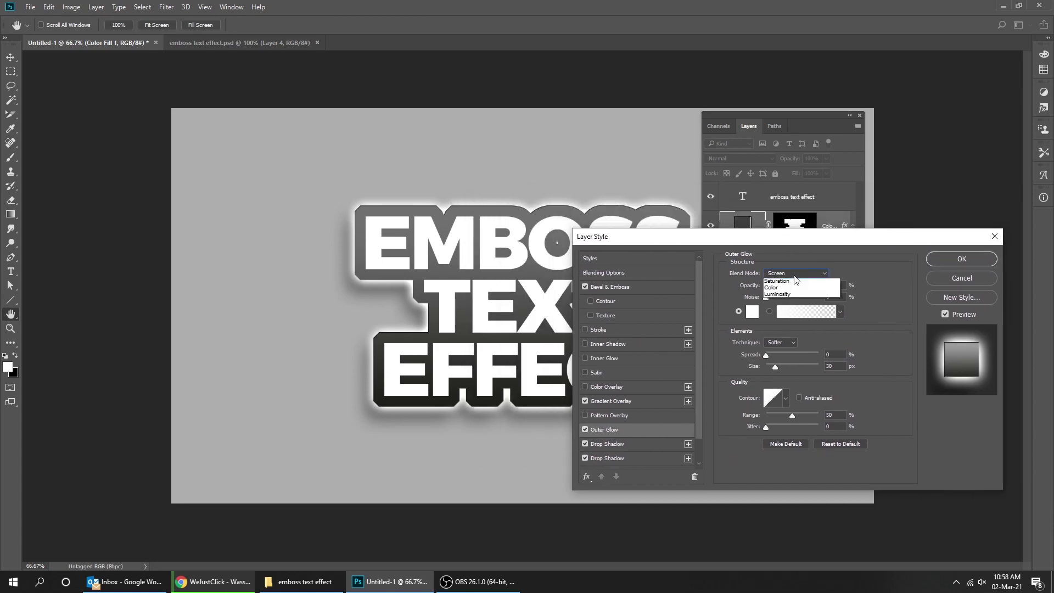
click(801, 352)
drag(836, 285, 796, 286)
text(100)
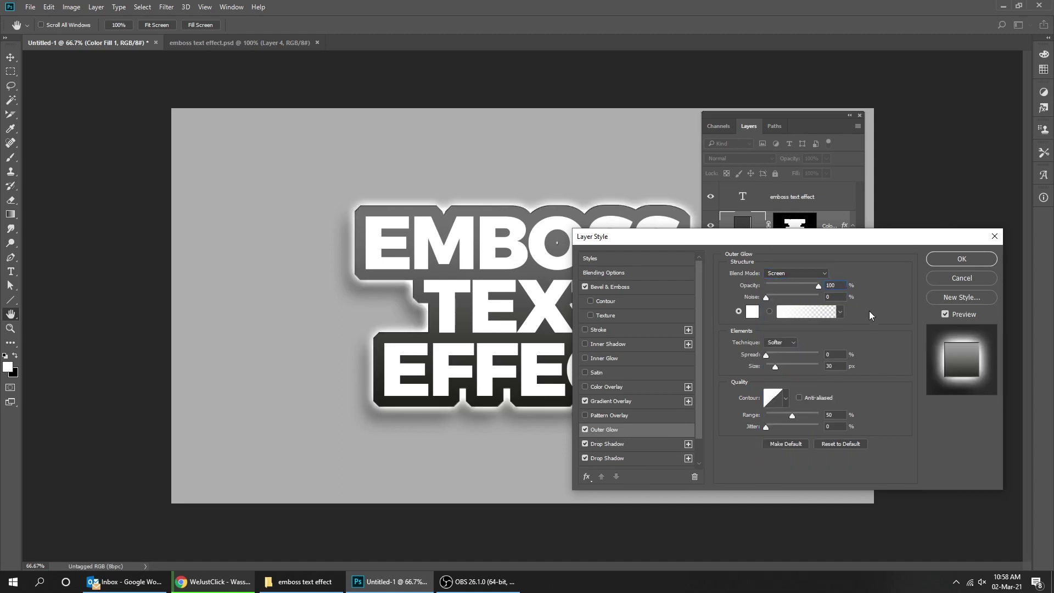
drag(840, 367, 833, 368)
text(30)
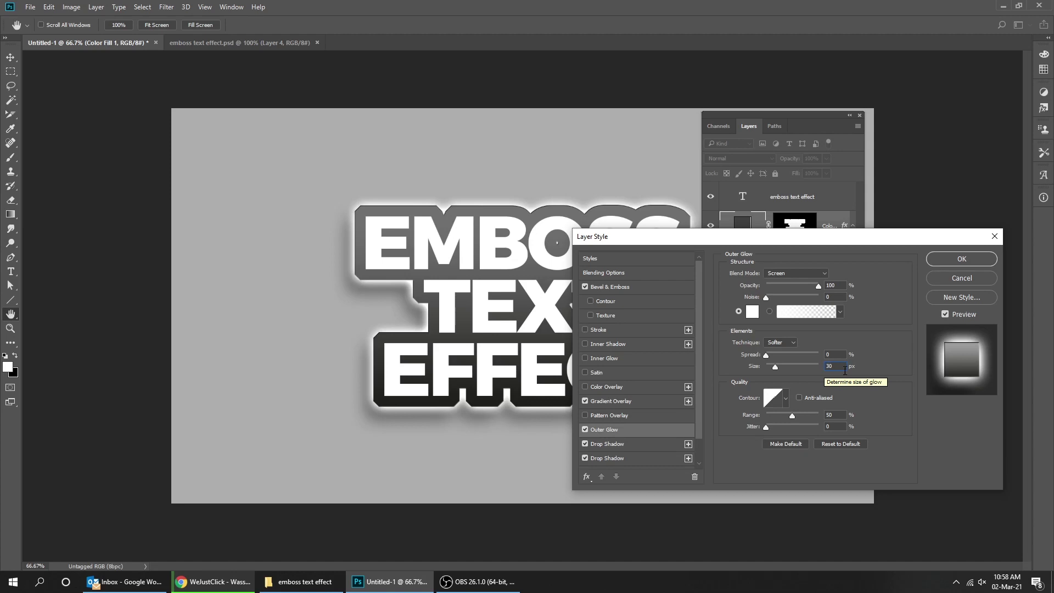
click(940, 261)
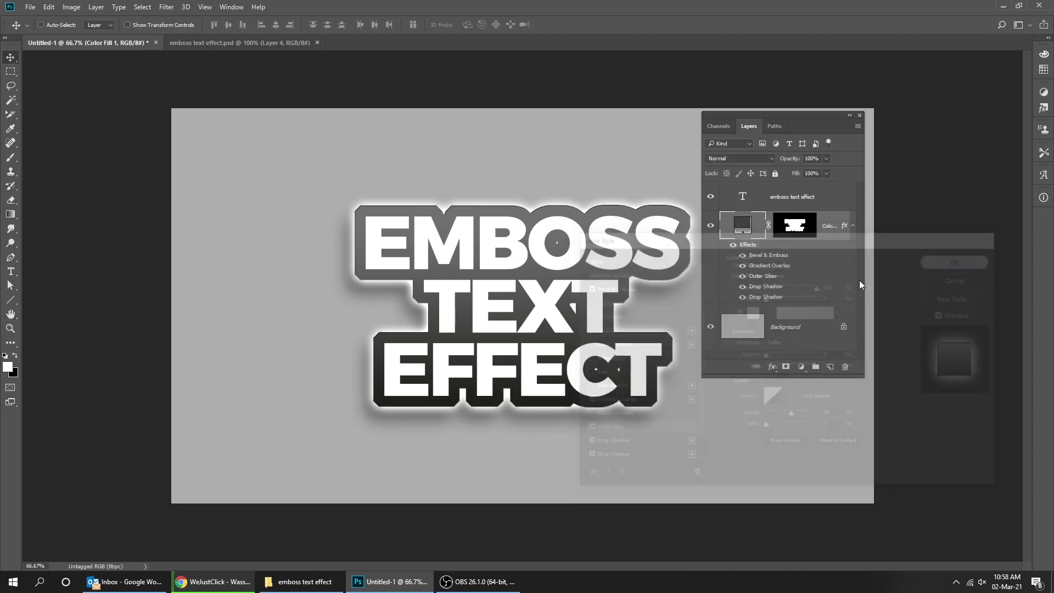
Add a gradient fill layer above the text layer using the Foreground to Background preset.
drag(763, 115, 811, 124)
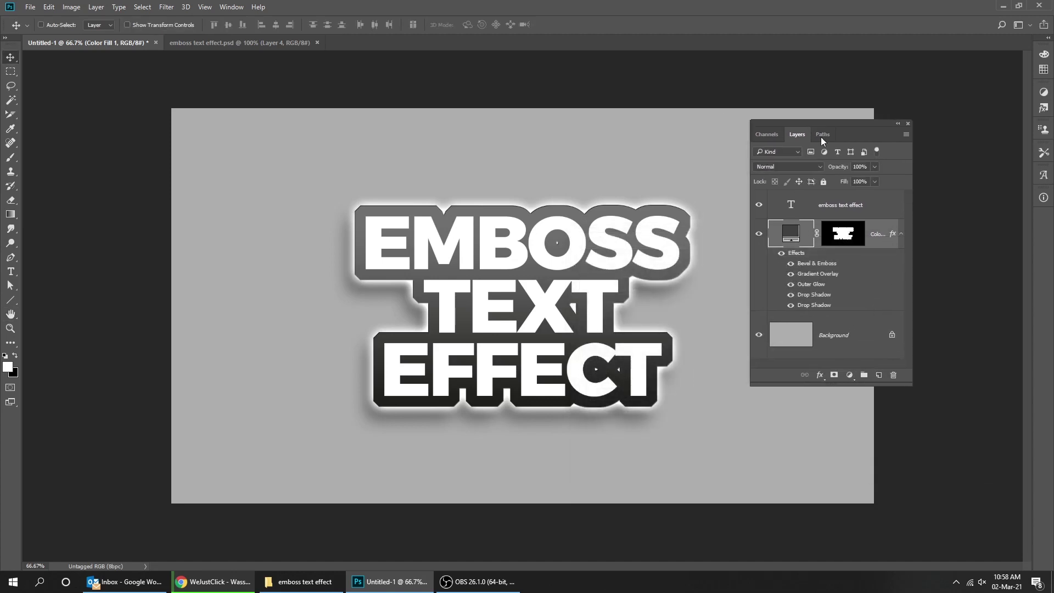
click(901, 233)
click(861, 207)
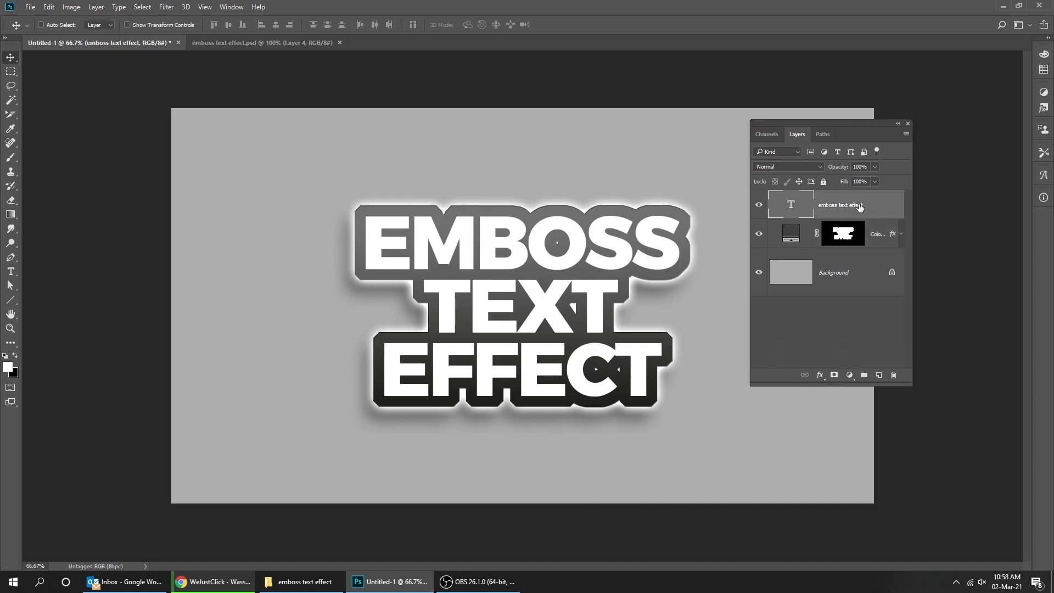
click(850, 374)
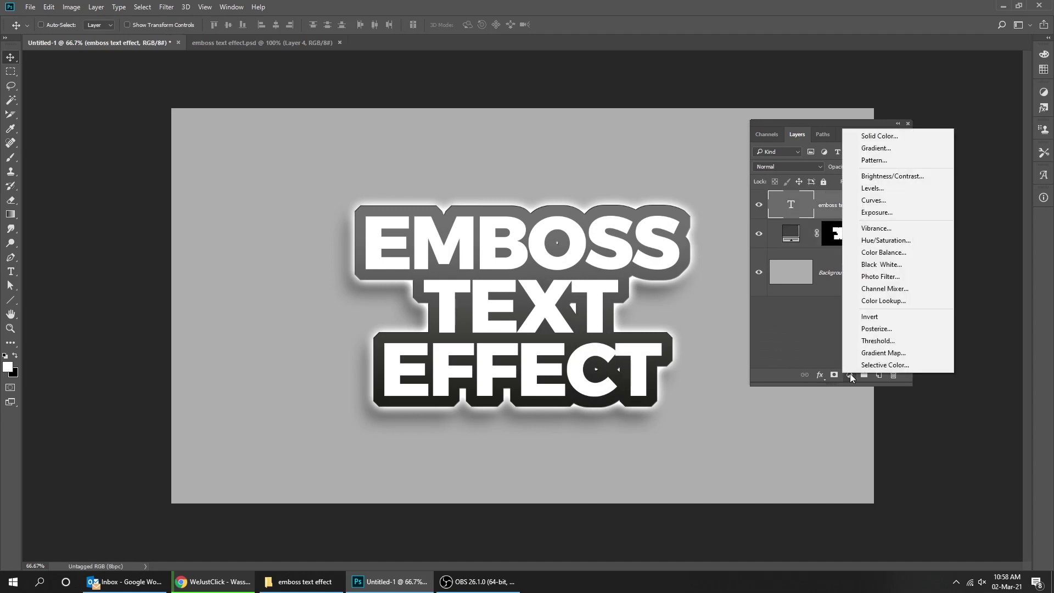
click(874, 148)
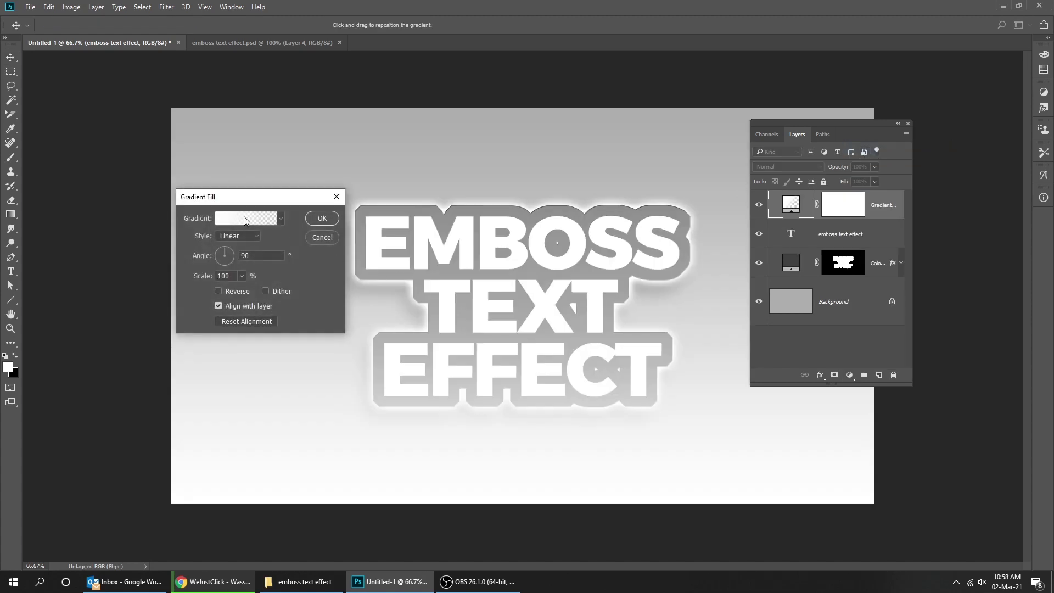
click(243, 218)
click(447, 209)
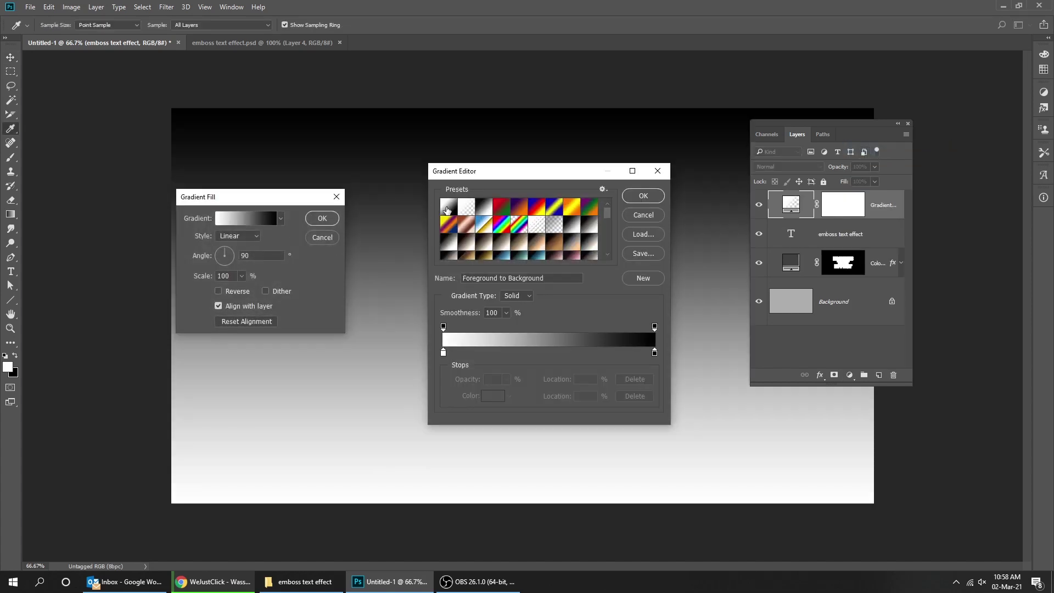
click(644, 197)
Set the gradient fill to Linear style with a -45° angle.
click(241, 234)
click(246, 238)
double_click(257, 256)
text(-45)
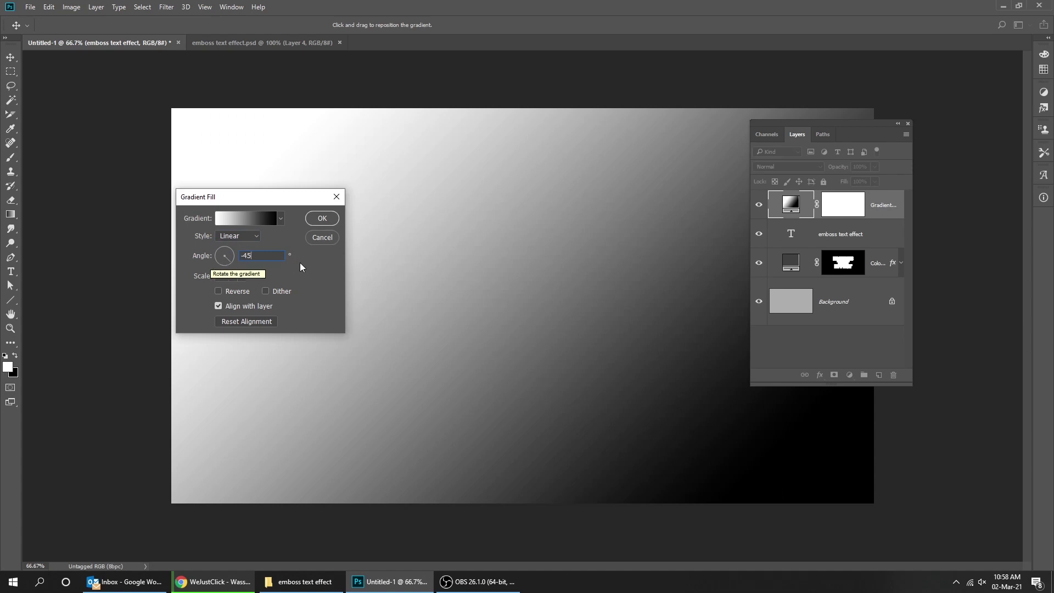
Change the gradient's black end stop to 555555 at 100% location and apply the gradient fill.
click(259, 220)
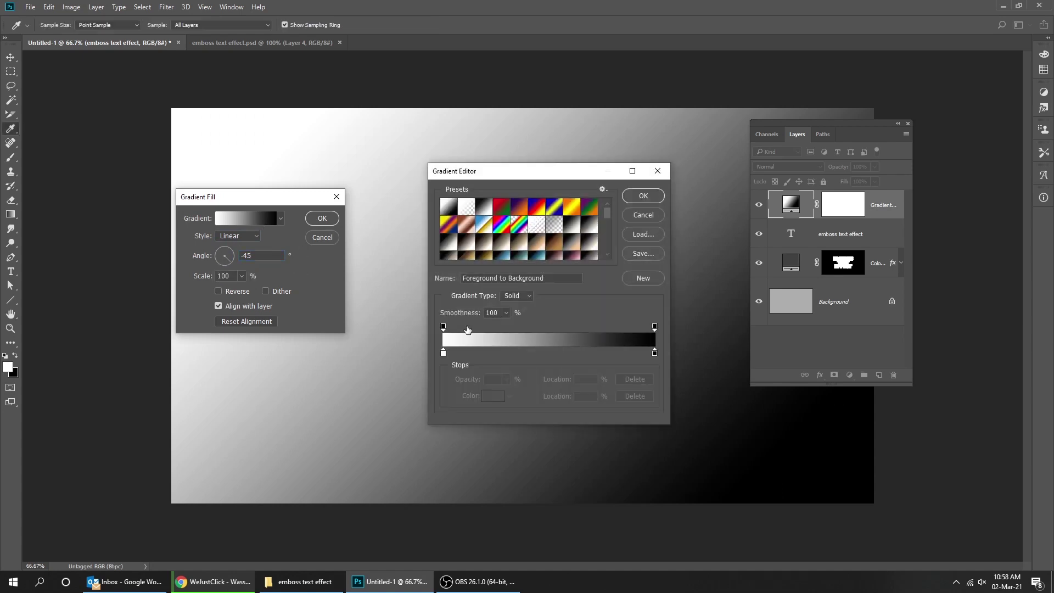
click(654, 353)
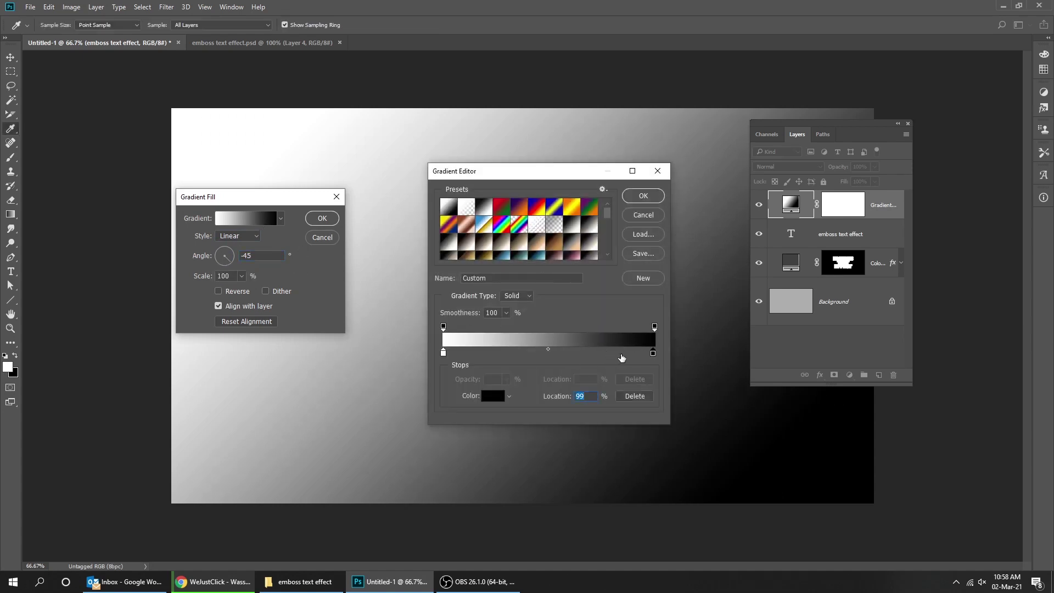
drag(653, 354, 661, 354)
click(502, 400)
drag(607, 301, 599, 277)
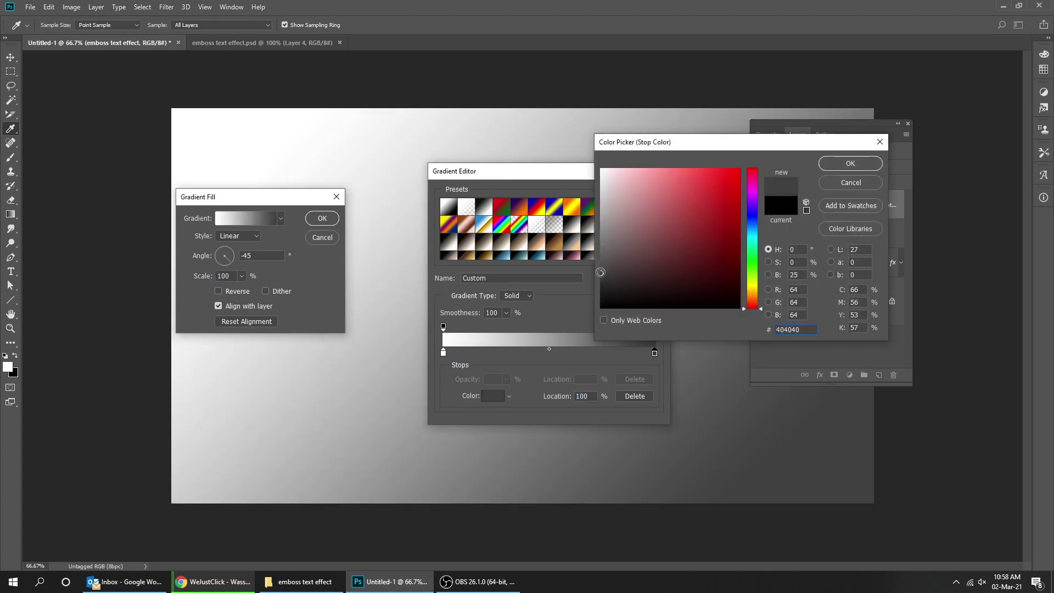
click(603, 269)
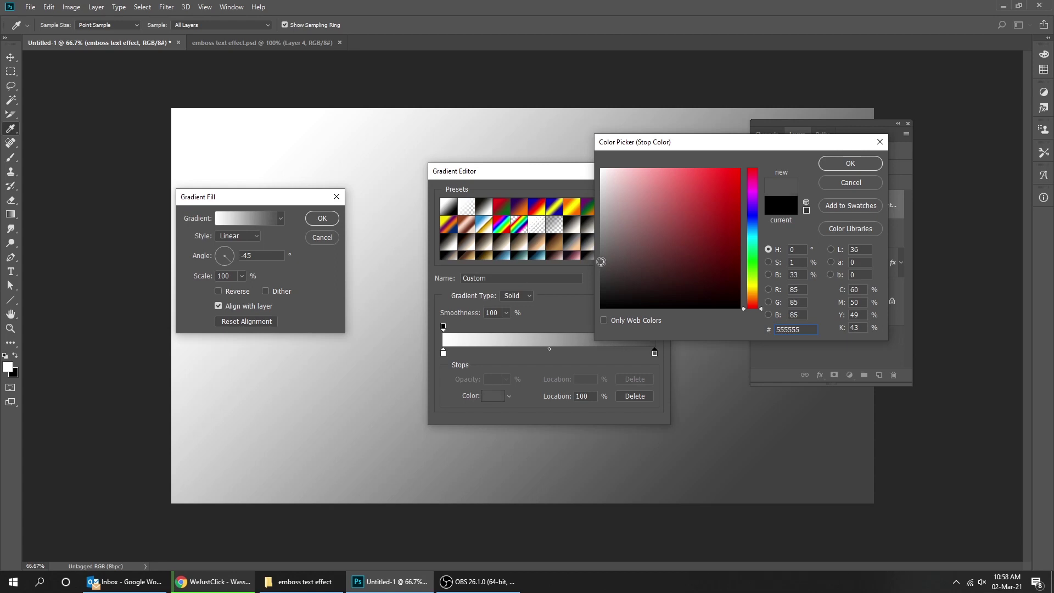
click(852, 163)
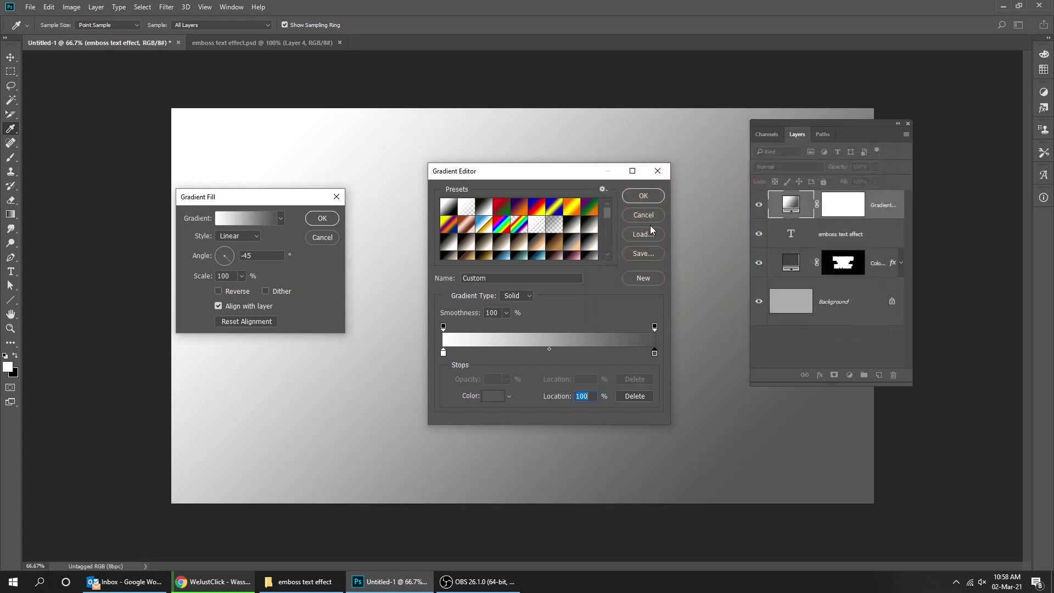
click(643, 196)
click(279, 256)
click(324, 218)
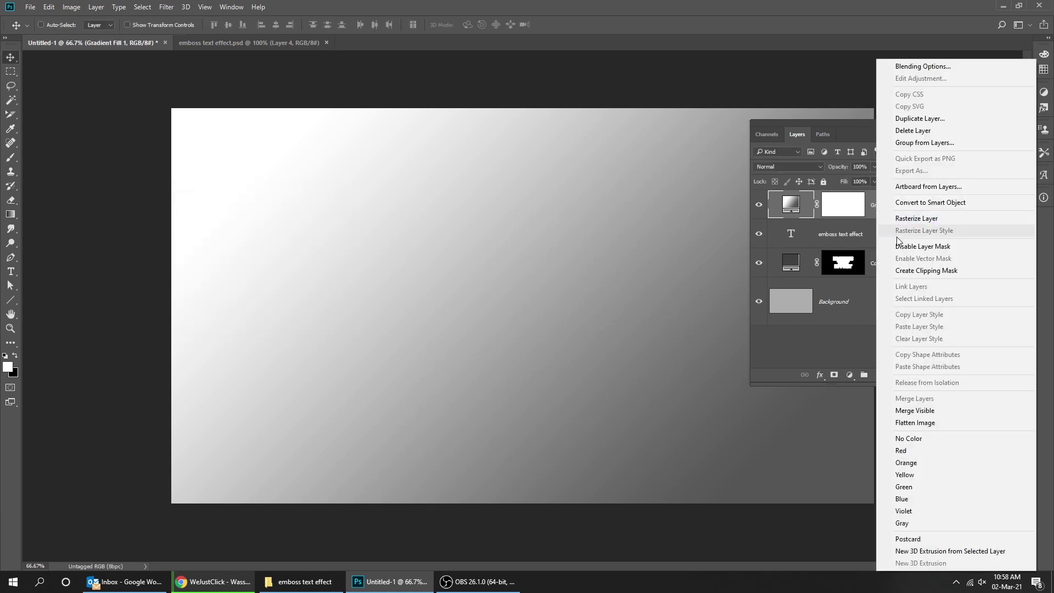
Clip the gradient fill layer to the text layer and compare the text with and without it.
click(909, 271)
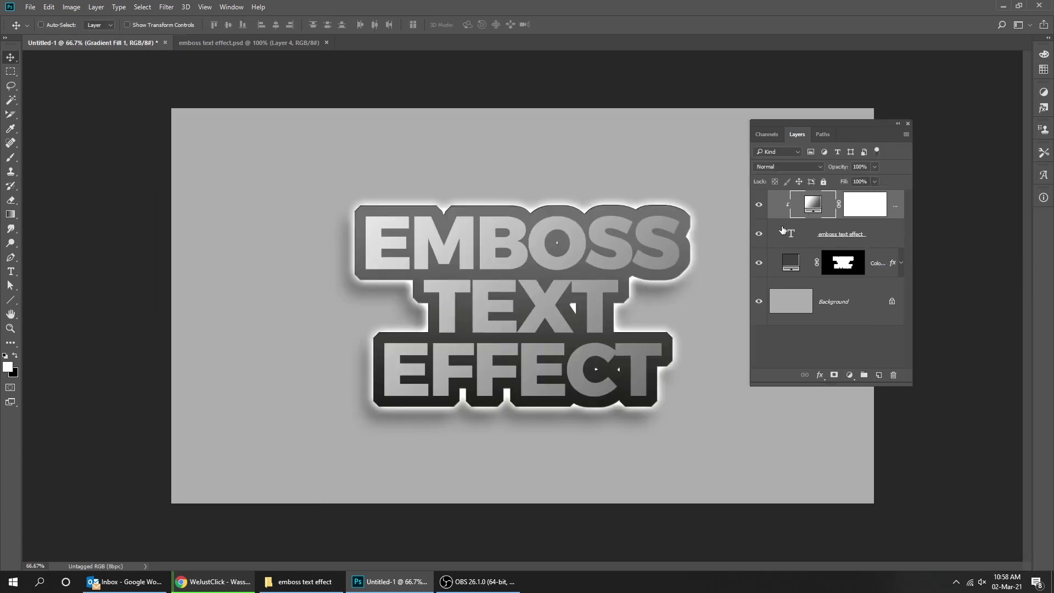
click(760, 206)
click(760, 206)
Reposition the clipped gradient down and to the right so its lighter part covers the text.
double_click(809, 204)
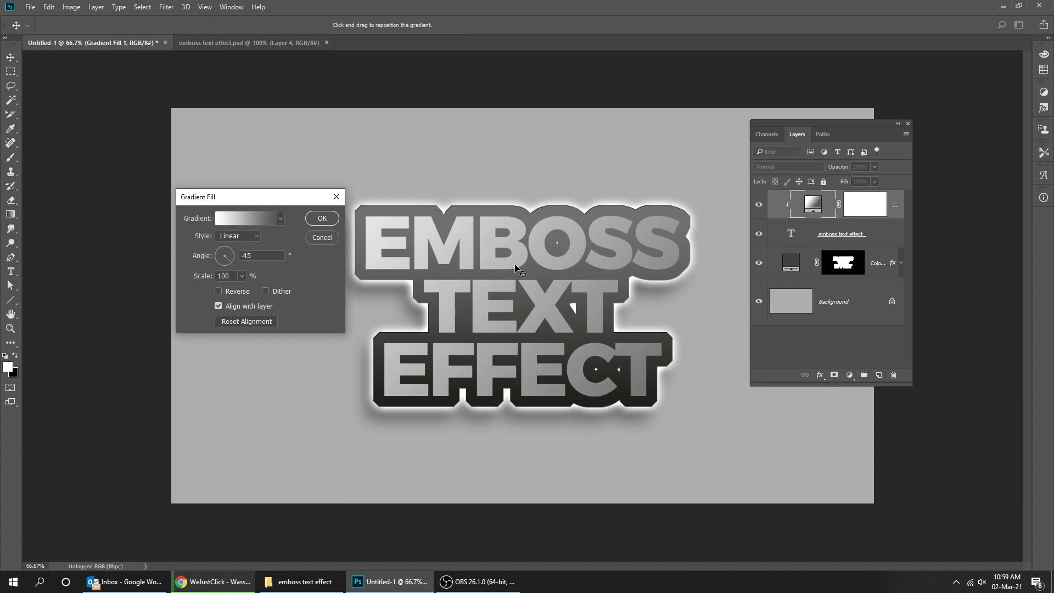
drag(506, 281, 624, 343)
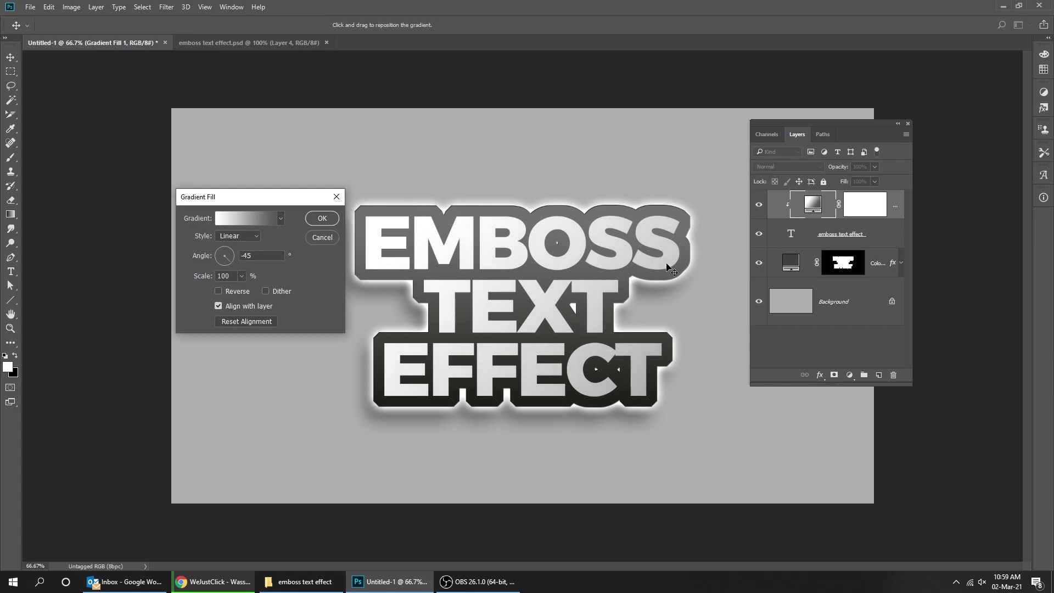
click(324, 219)
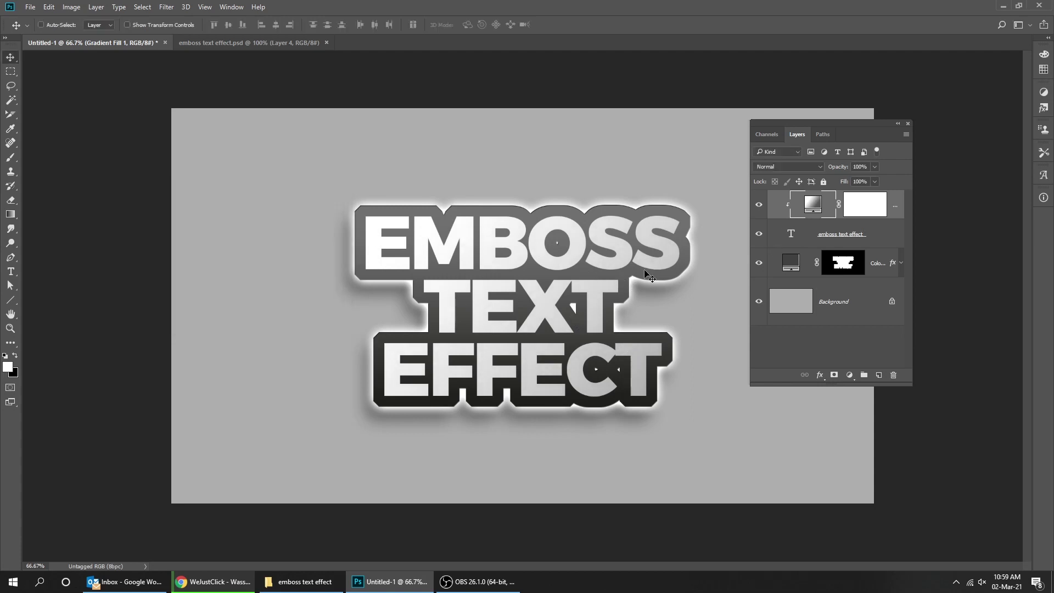
Add a gradient fill layer directly above the Background using the Foreground to Background preset.
click(857, 306)
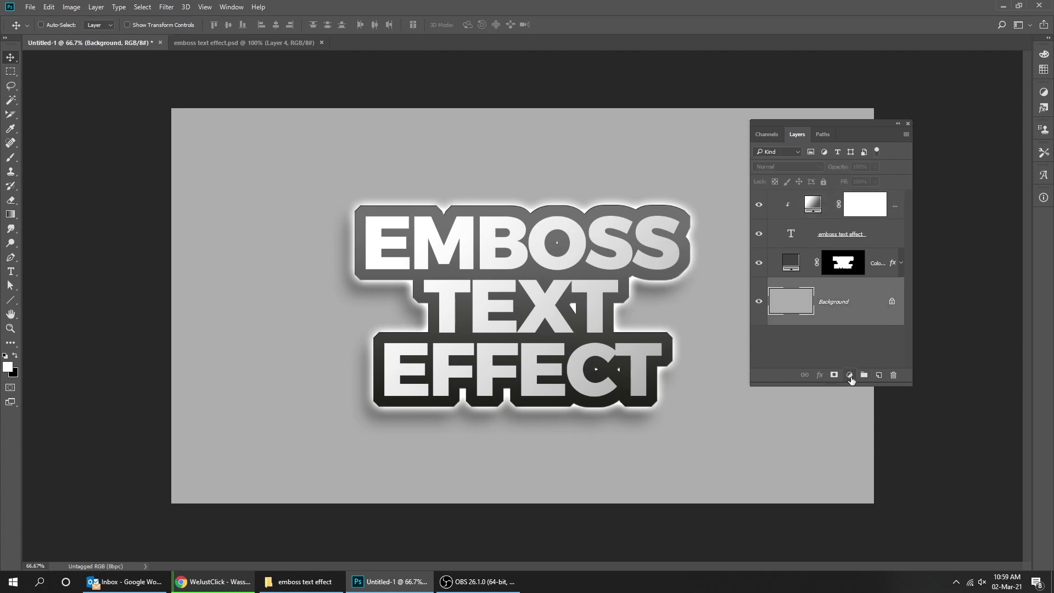
click(850, 375)
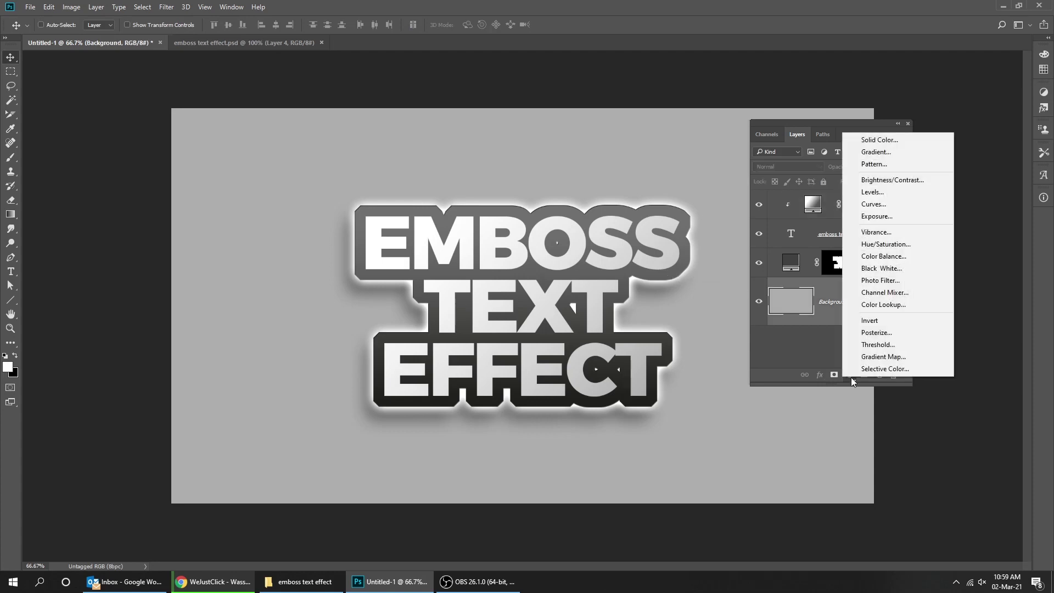
click(887, 150)
click(242, 219)
click(450, 208)
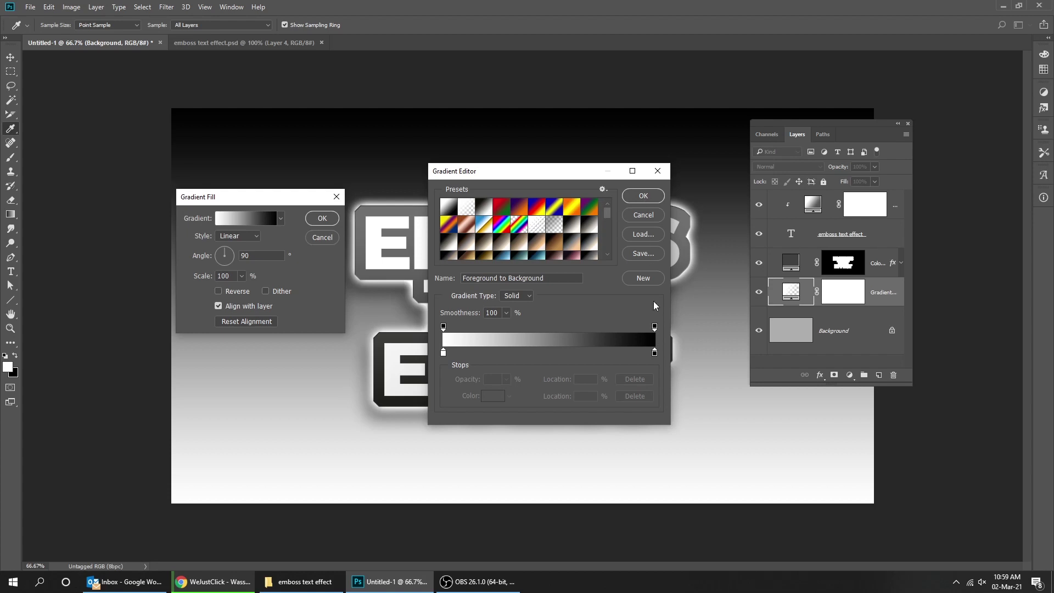
Change the background gradient's black end stop to 3e3e3e and accept the edited gradient.
click(655, 353)
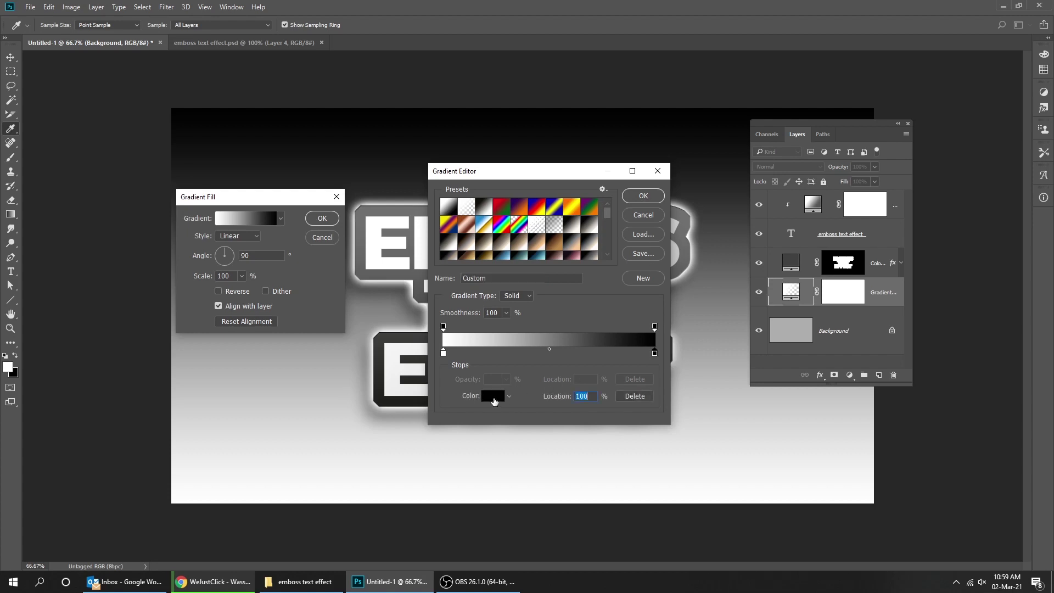
click(493, 397)
drag(621, 308, 601, 274)
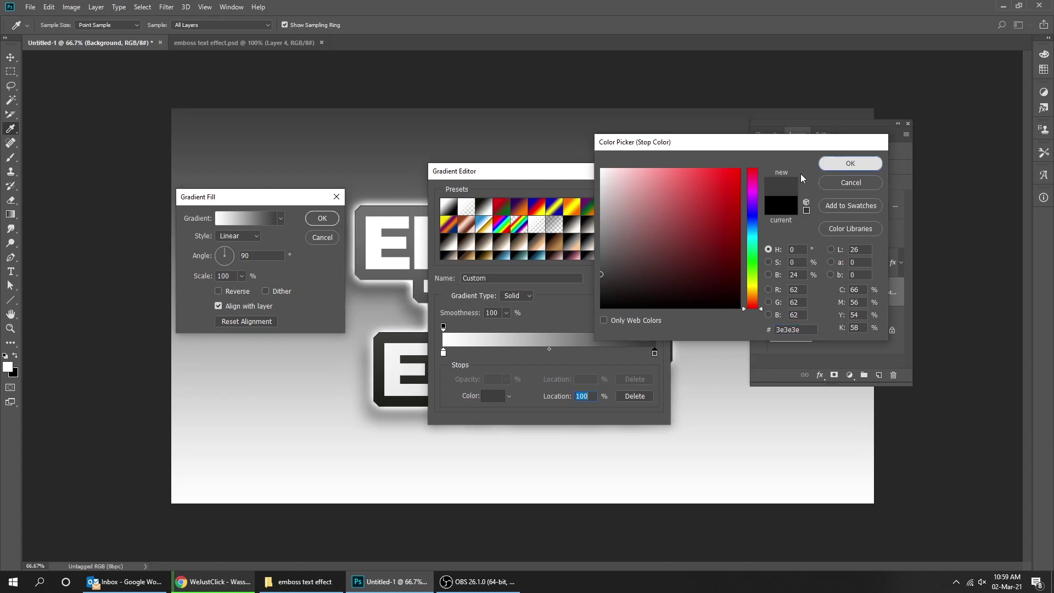
key(Return)
click(643, 196)
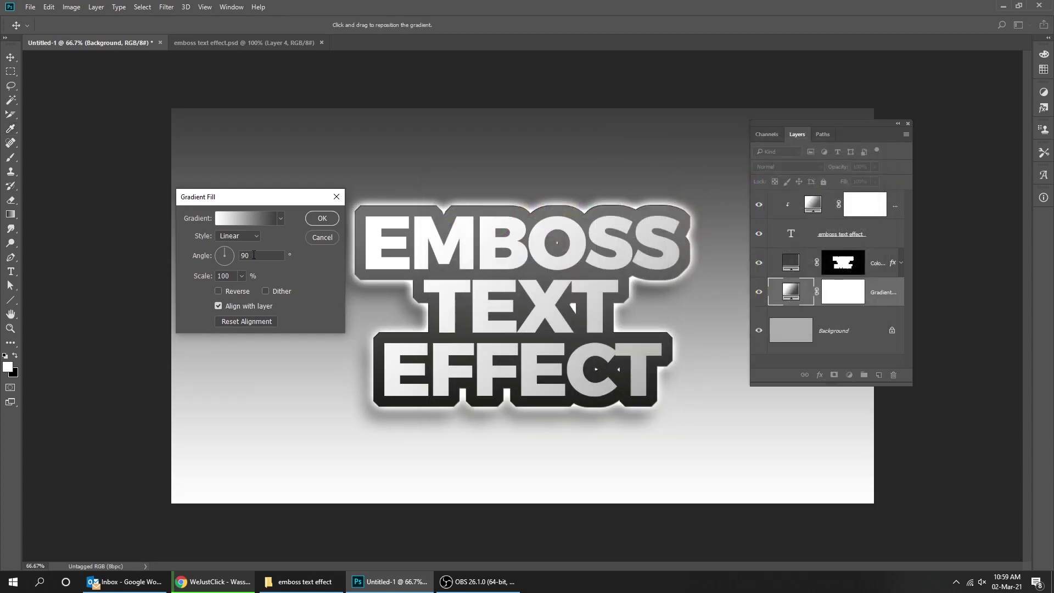
Set the background gradient fill to Radial style with a 220% scale and apply it.
click(241, 250)
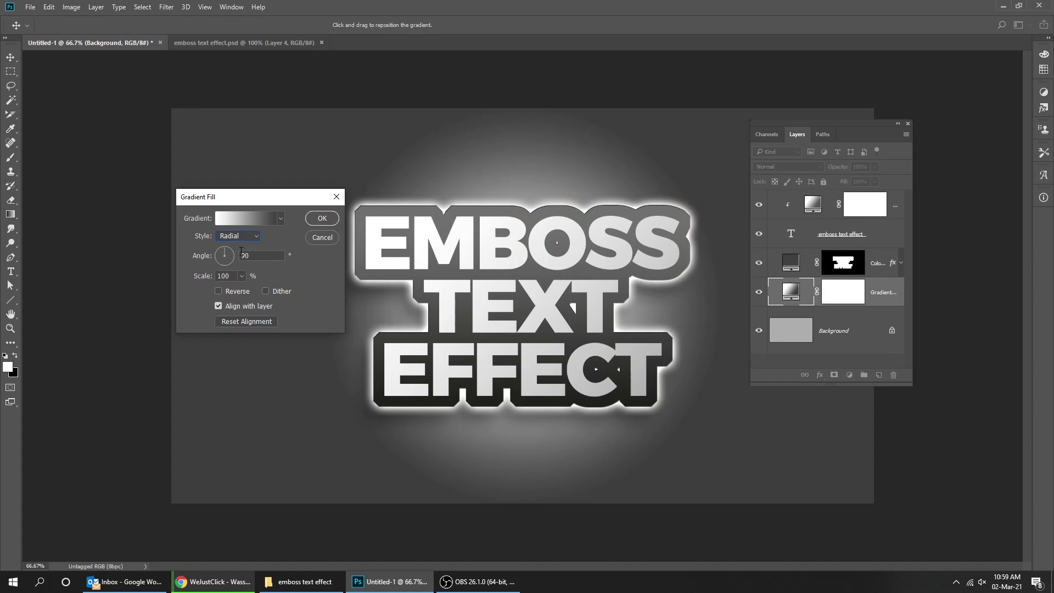
click(242, 277)
drag(250, 287, 249, 286)
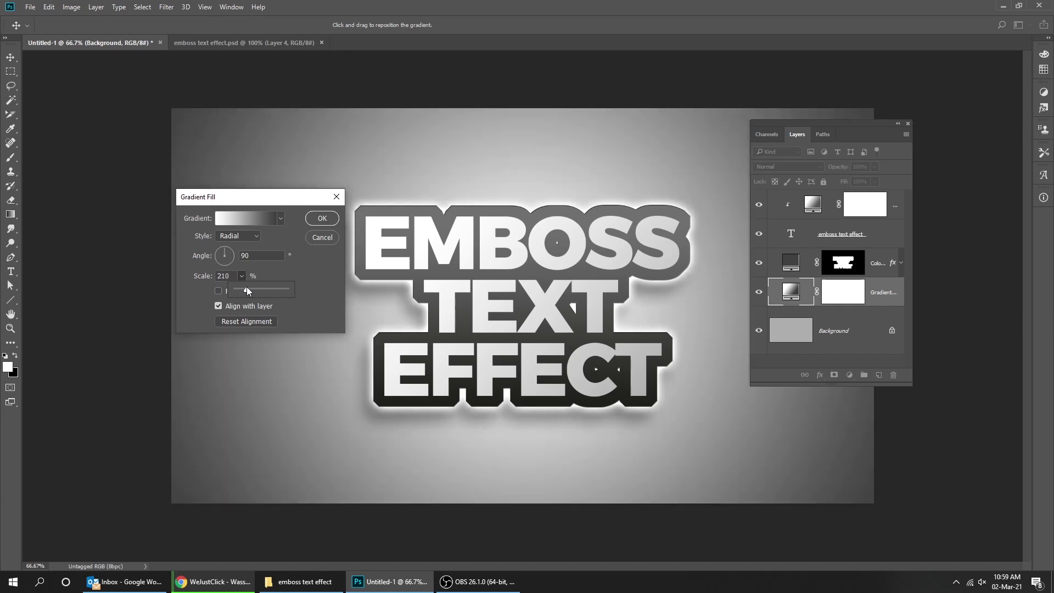
click(205, 272)
text(220)
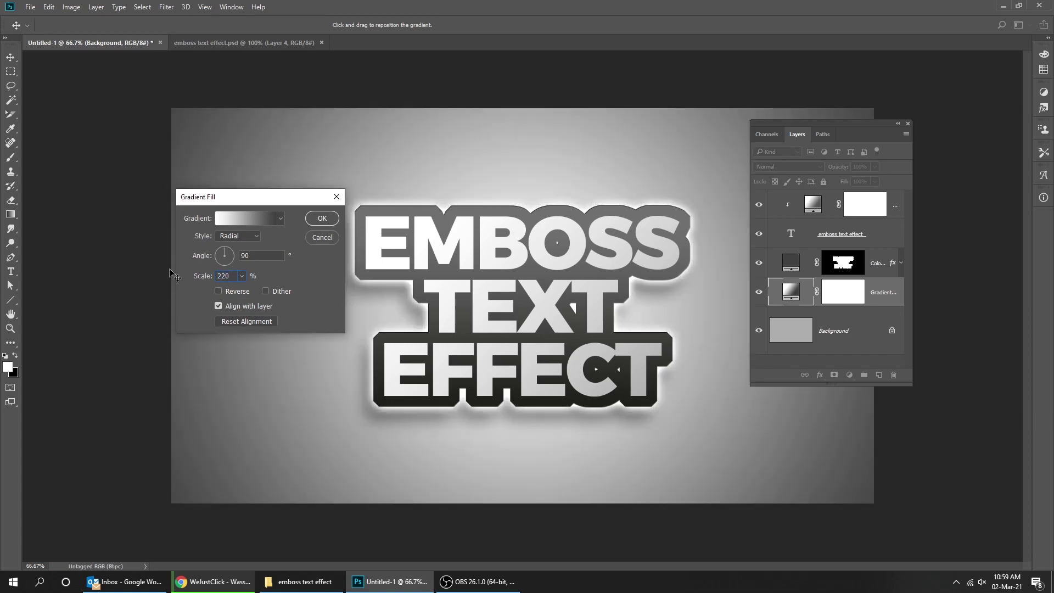
click(321, 219)
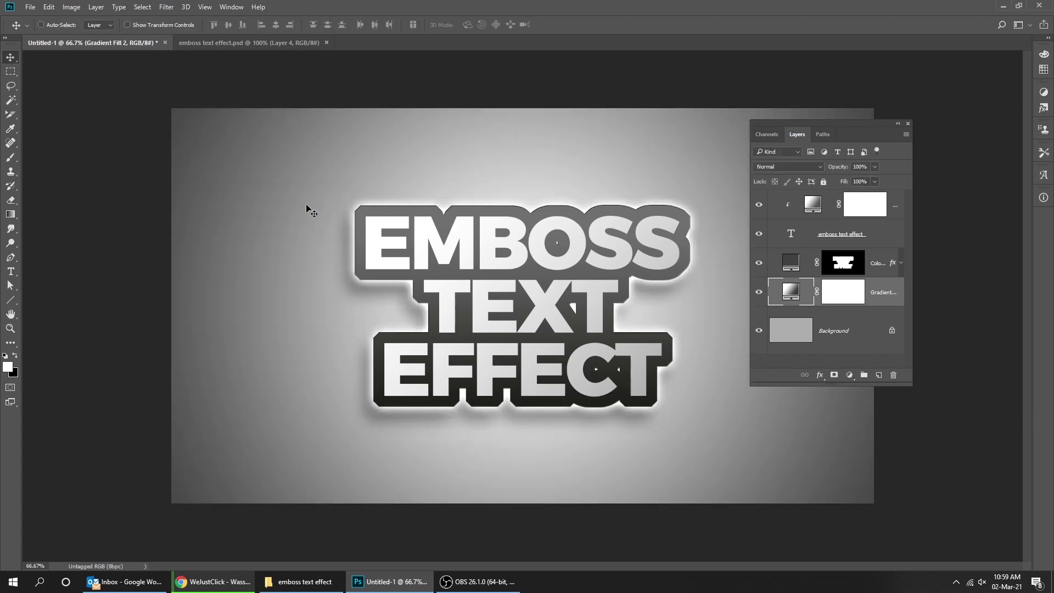
Convert the background gradient layer to a smart object and apply 6% Gaussian monochromatic Add Noise.
click(165, 7)
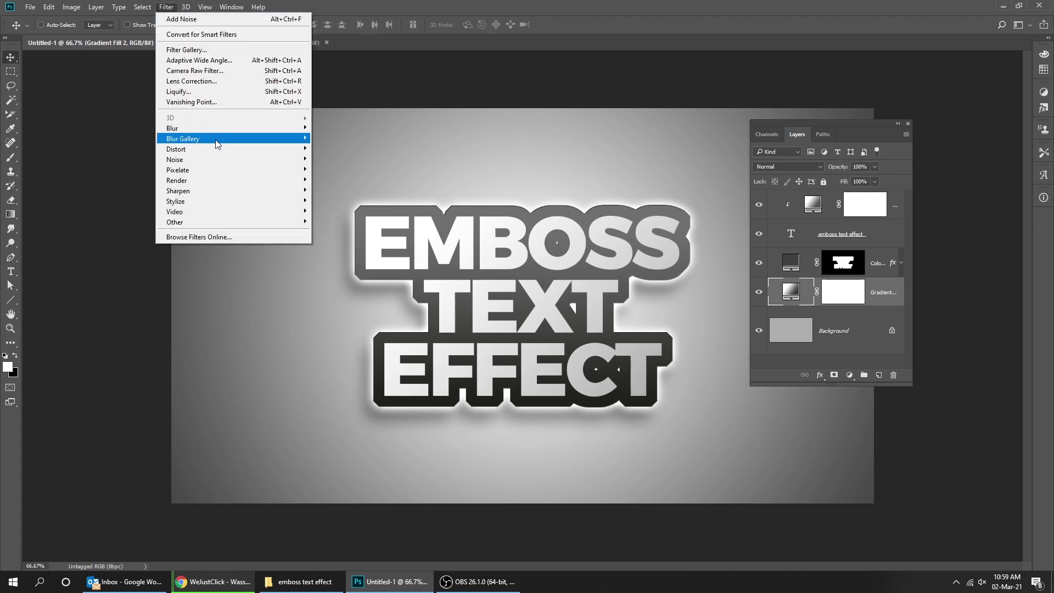
mouse_move(276, 167)
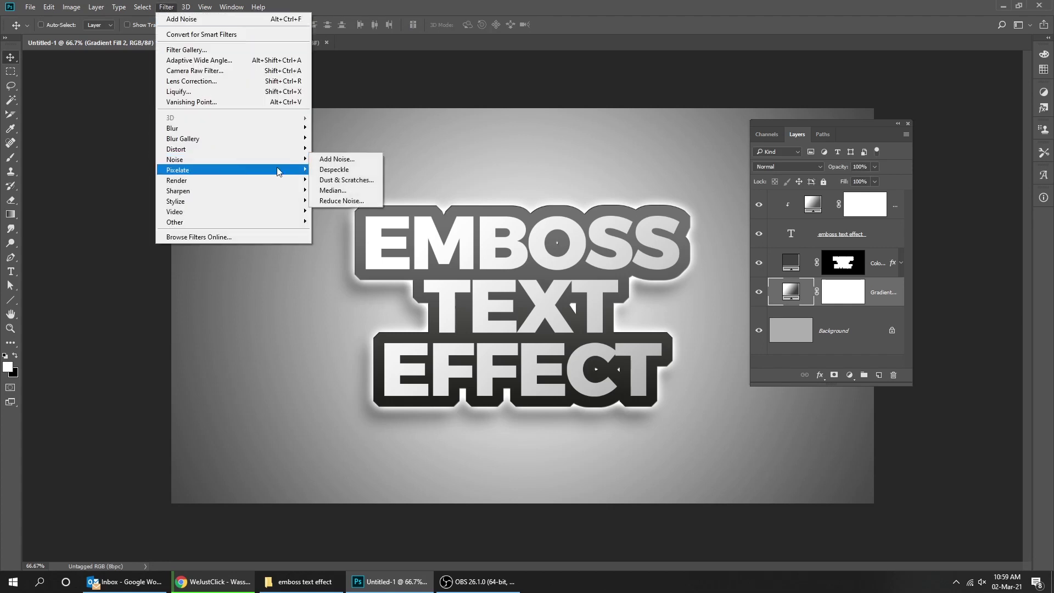
click(366, 161)
click(521, 221)
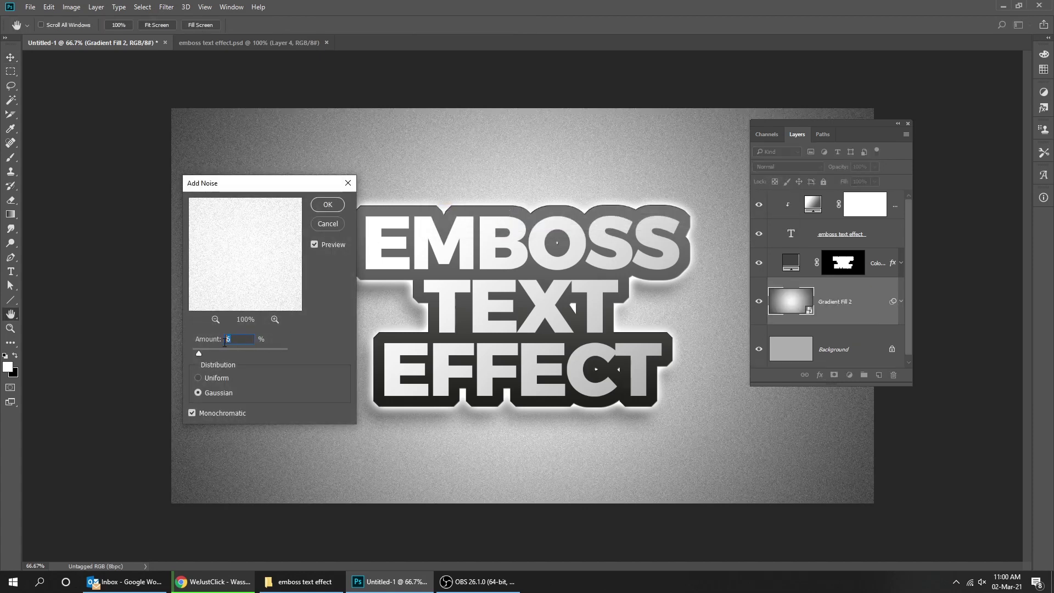
text(7)
text(6)
click(328, 204)
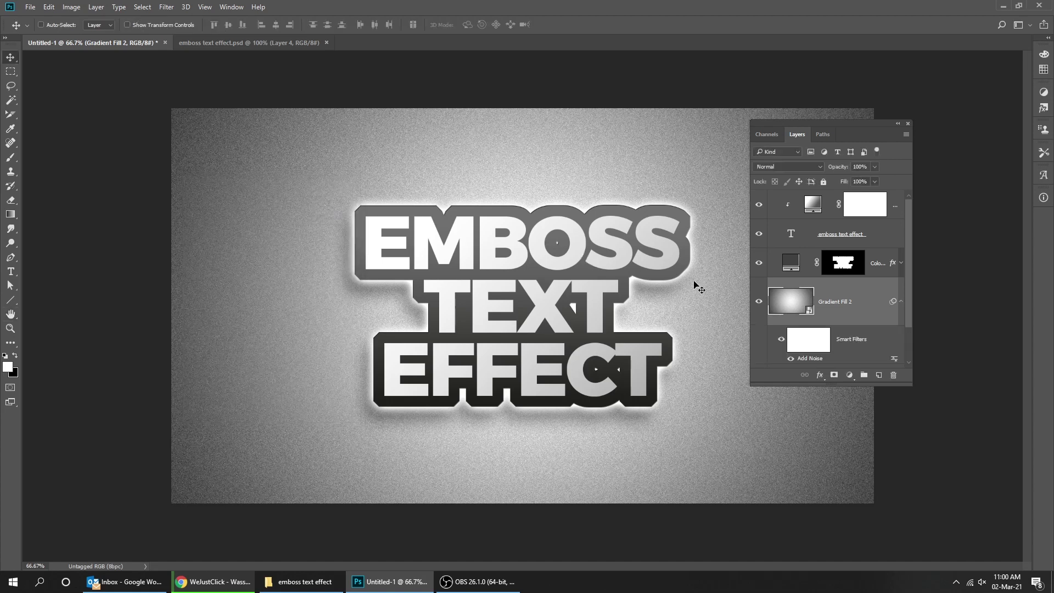
Examine the text effect at 100% zoom with the interface panels hidden.
key(ctrl+1)
key(Tab)
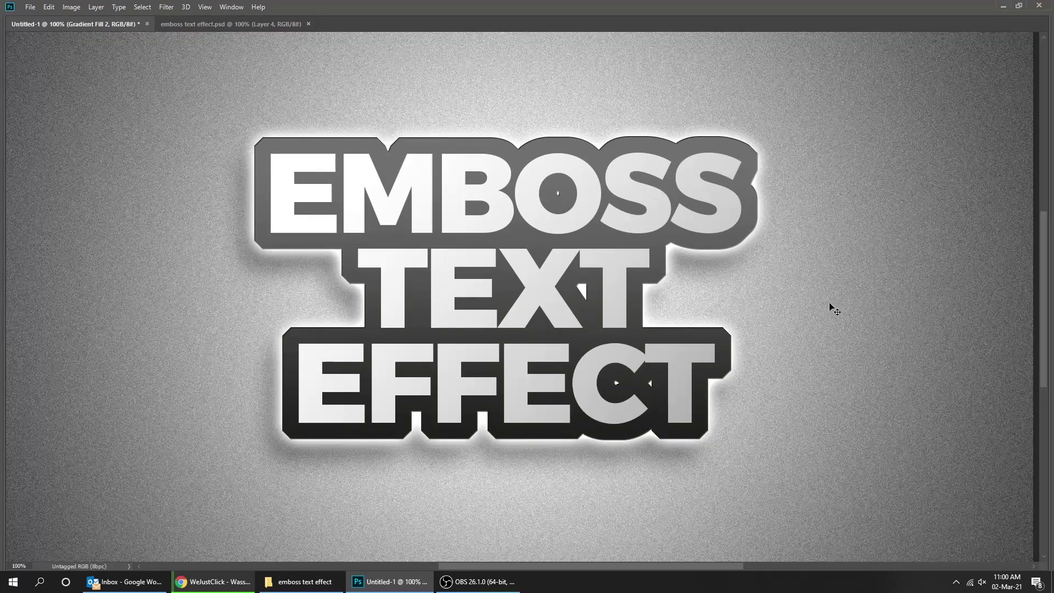
drag(835, 294, 863, 295)
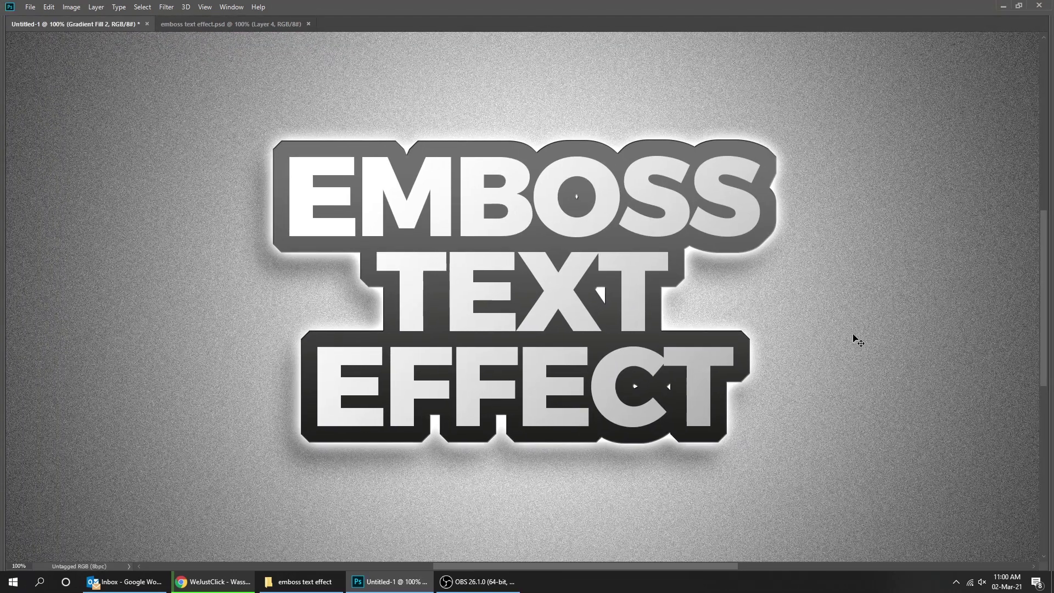